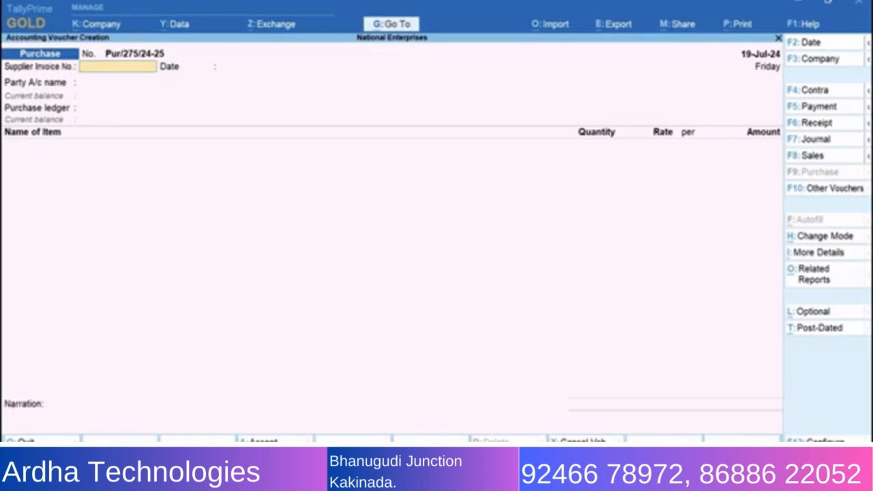
Step: Enter supplier invoice number P/12/24-25 dated 17-Jul-24 in the purchase voucher
{"action": "type", "text": "P/12/24-25"}
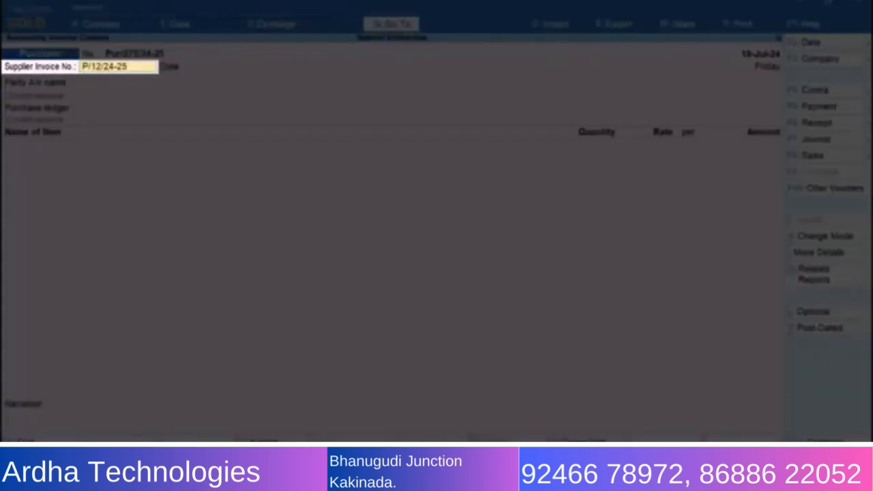
{"action": "key", "text": "Return"}
{"action": "type", "text": "17"}
{"action": "key", "text": "Return"}
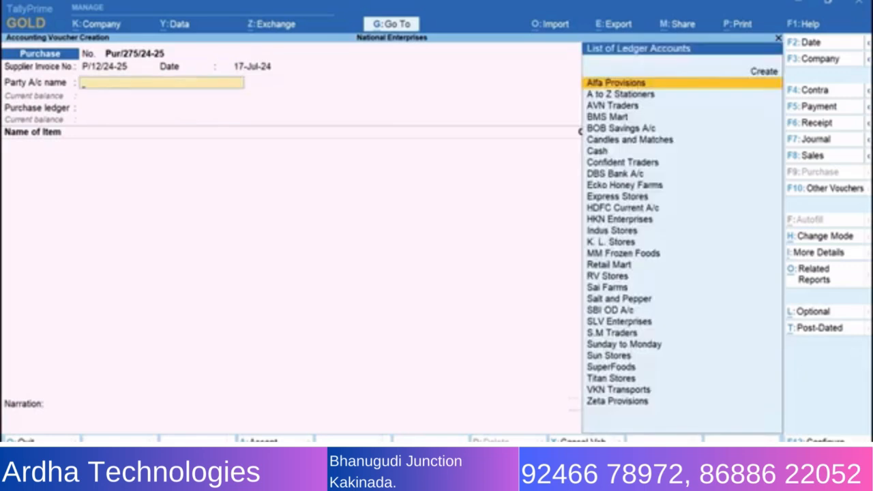
Step: Set the party account to Sai Farms and the purchase ledger to Purchase
{"action": "type", "text": "Sai"}
{"action": "key", "text": "Return"}
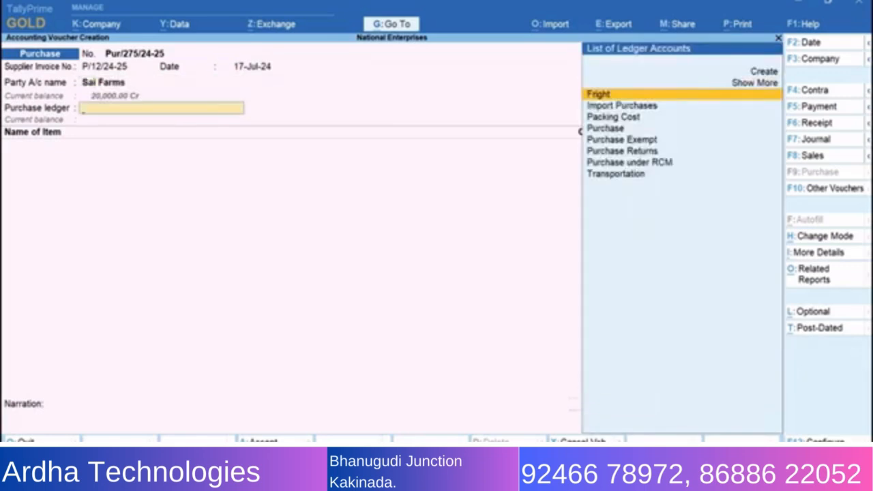
{"action": "type", "text": "Pur"}
{"action": "key", "text": "Down"}
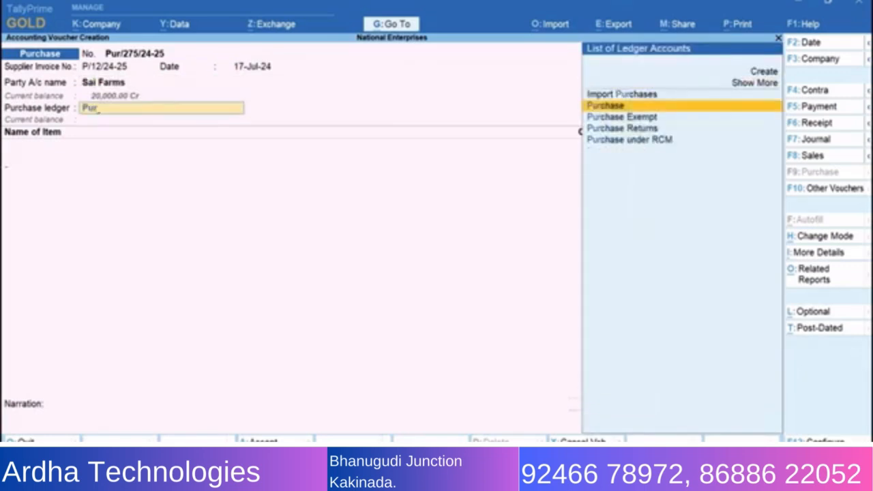
{"action": "key", "text": "Return"}
Step: Add the stock item Raw Cotton with a quantity of 100 Kg at a rate of 380 per Kg
{"action": "type", "text": "Ra"}
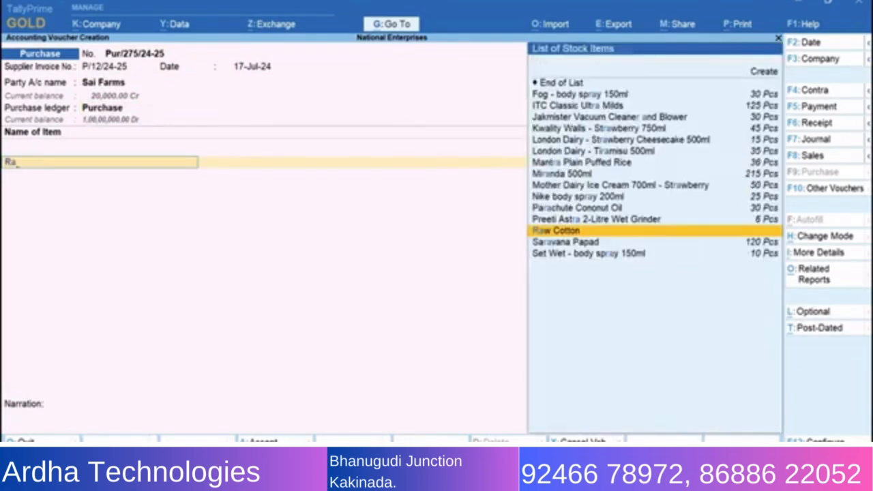
{"action": "key", "text": "Return"}
{"action": "type", "text": "100"}
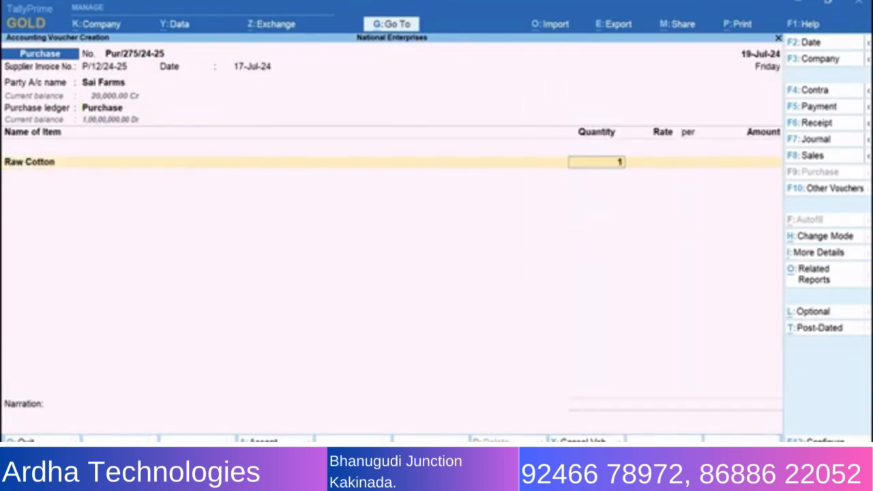
{"action": "key", "text": "Return"}
{"action": "type", "text": "380"}
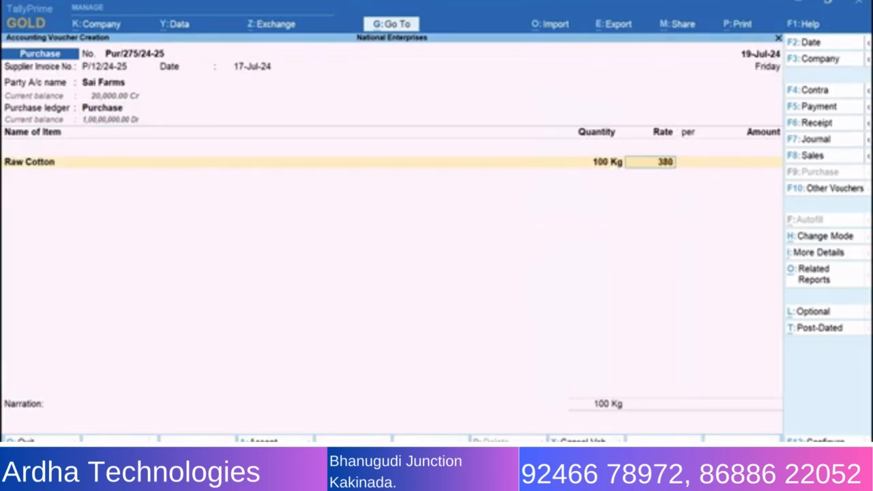
{"action": "key", "text": "Return"}
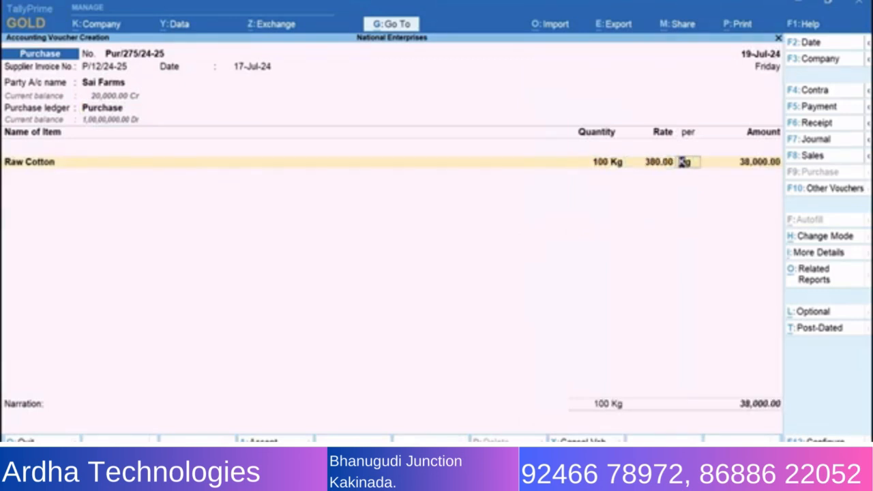
{"action": "key", "text": "Return"}
{"action": "key", "text": "Return"}
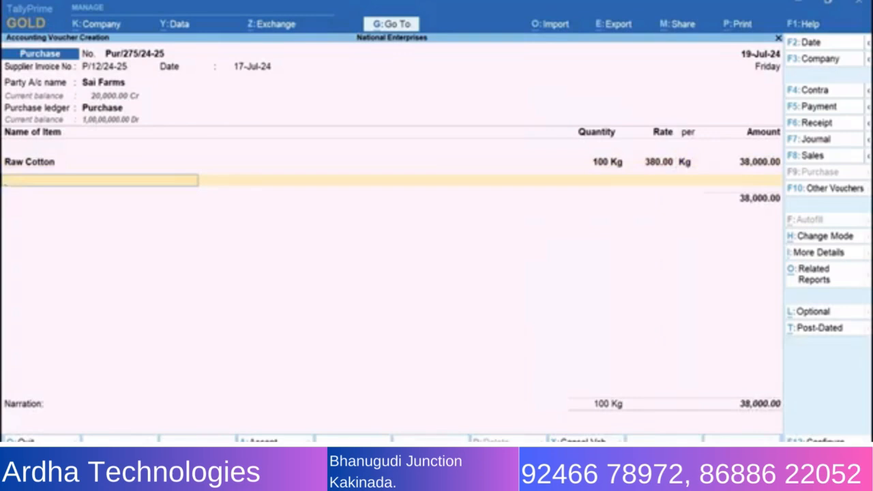
Step: Check the GST tax analysis of the purchase, save the voucher and return to the Gateway of Tally
{"action": "key", "text": "alt+a"}
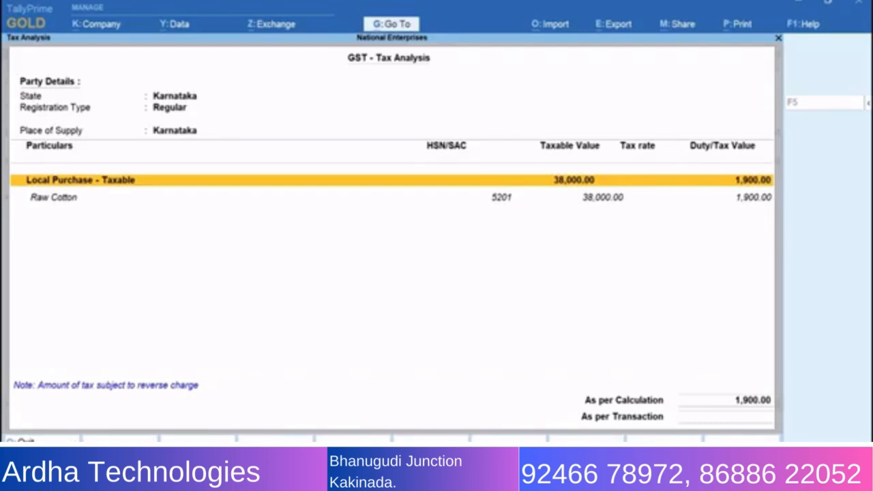
{"action": "key", "text": "Escape"}
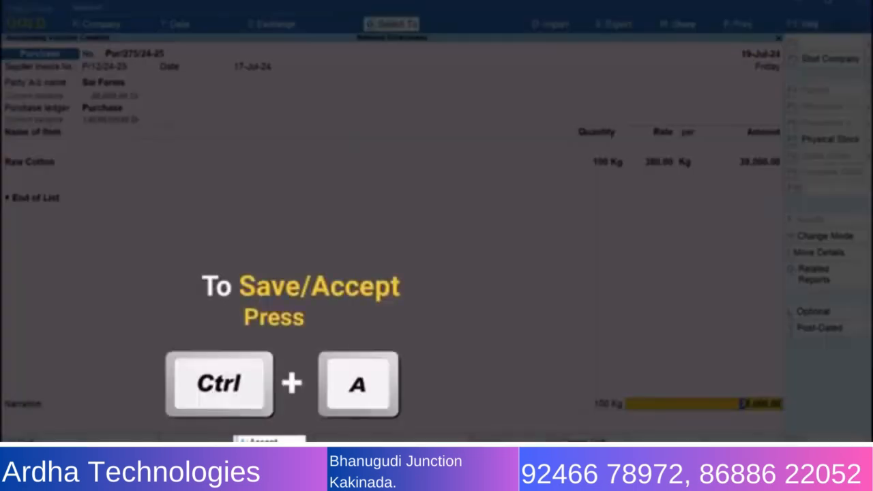
{"action": "key", "text": "ctrl+a"}
{"action": "key", "text": "Escape"}
{"action": "key", "text": "y"}
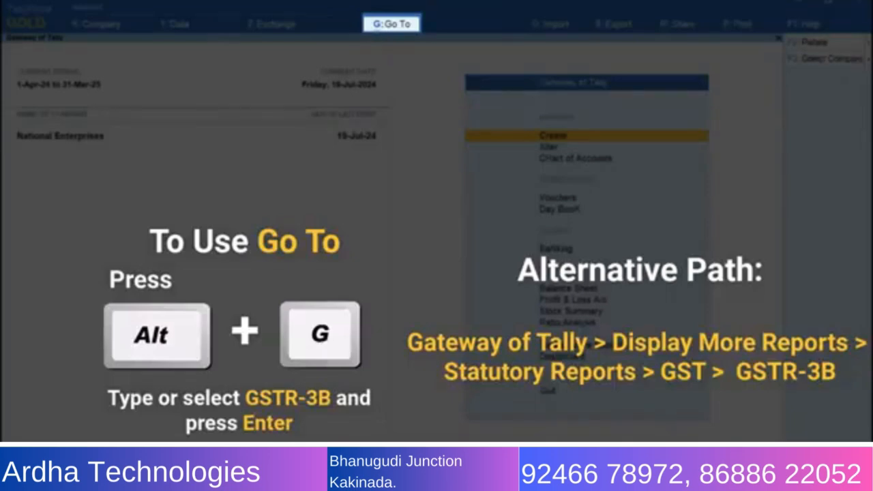
Step: Open the GSTR-3B report and set its period to July 2024
{"action": "key", "text": "alt+g"}
{"action": "type", "text": "3b"}
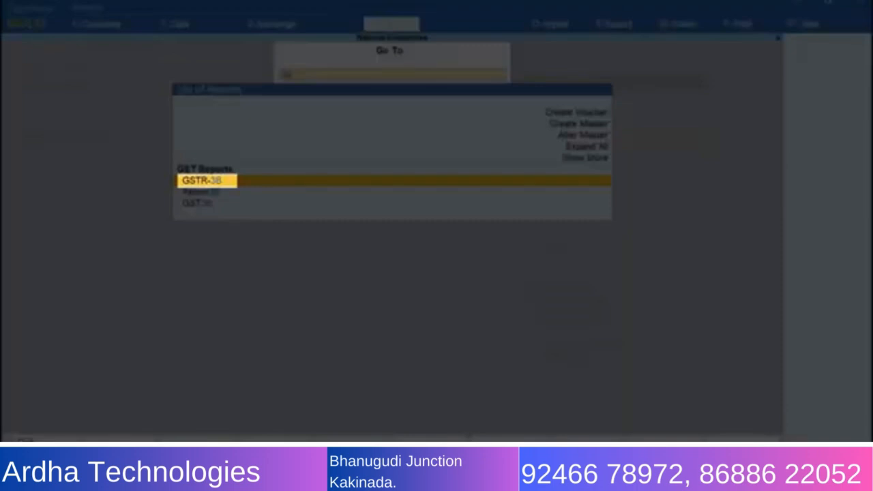
{"action": "key", "text": "Return"}
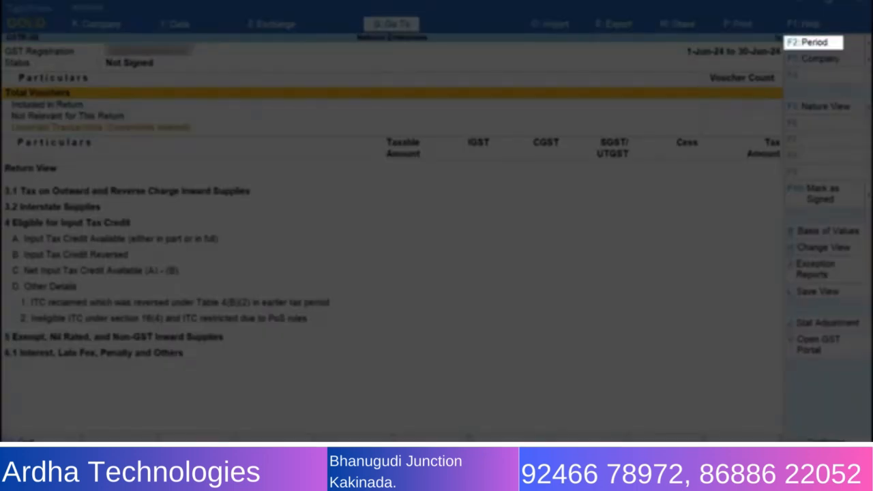
{"action": "key", "text": "F2"}
{"action": "type", "text": "jul"}
{"action": "key", "text": "Return"}
{"action": "type", "text": "jul"}
{"action": "key", "text": "Return"}
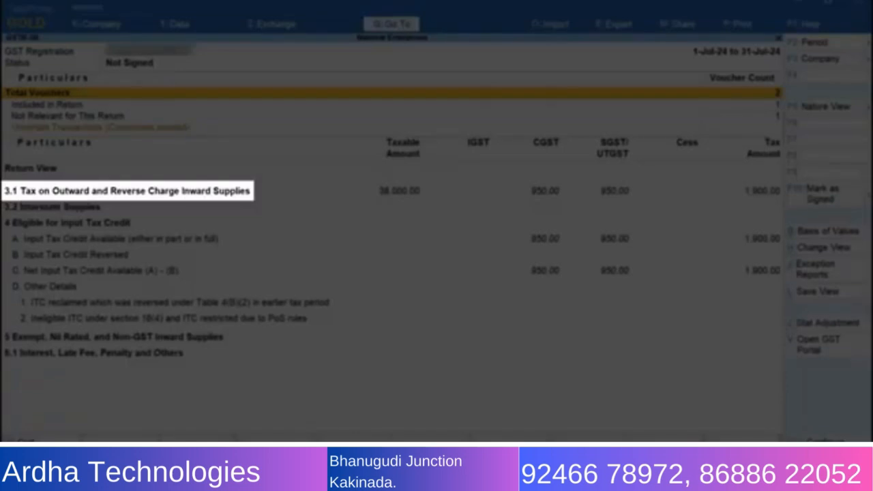
Step: Drill into section 3.1 Tax on Outward and Reverse Charge Inward Supplies and open 3.1d Inward Supplies (applicable for Reverse Charge)
{"action": "key", "text": "Down"}
{"action": "key", "text": "Down"}
{"action": "key", "text": "Down"}
{"action": "key", "text": "Down"}
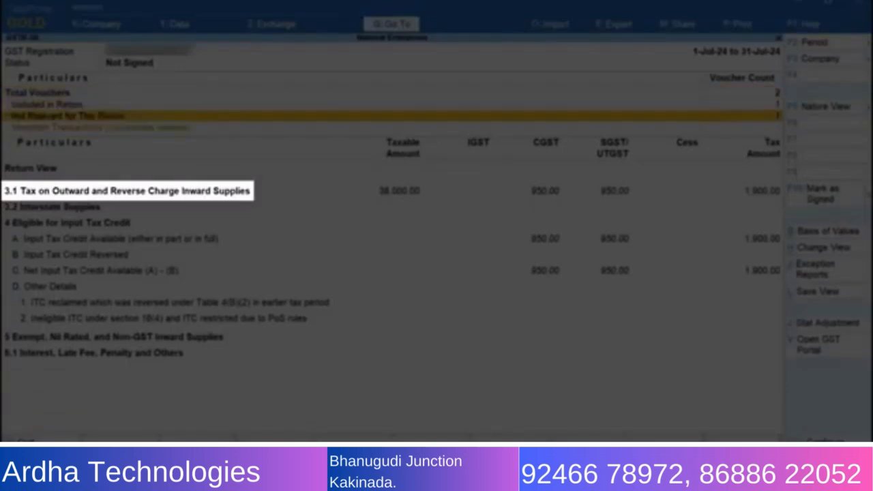
{"action": "key", "text": "Return"}
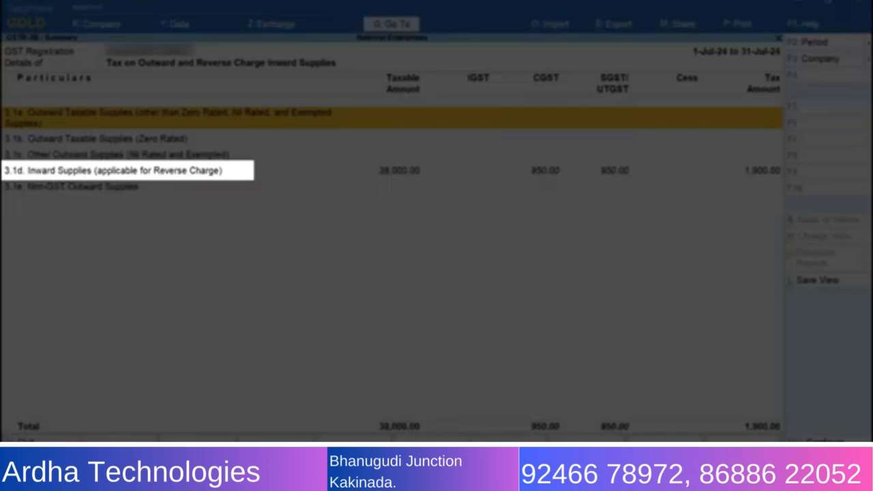
{"action": "key", "text": "Down"}
{"action": "key", "text": "Down"}
{"action": "key", "text": "Down"}
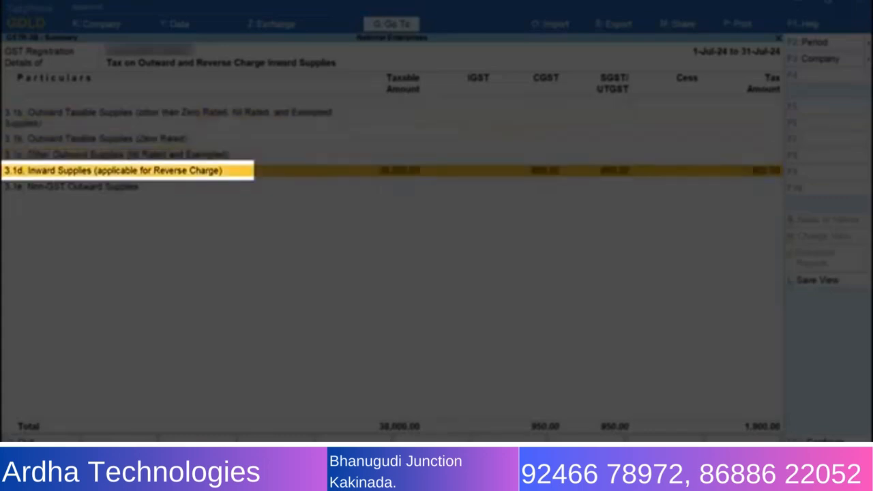
{"action": "key", "text": "Return"}
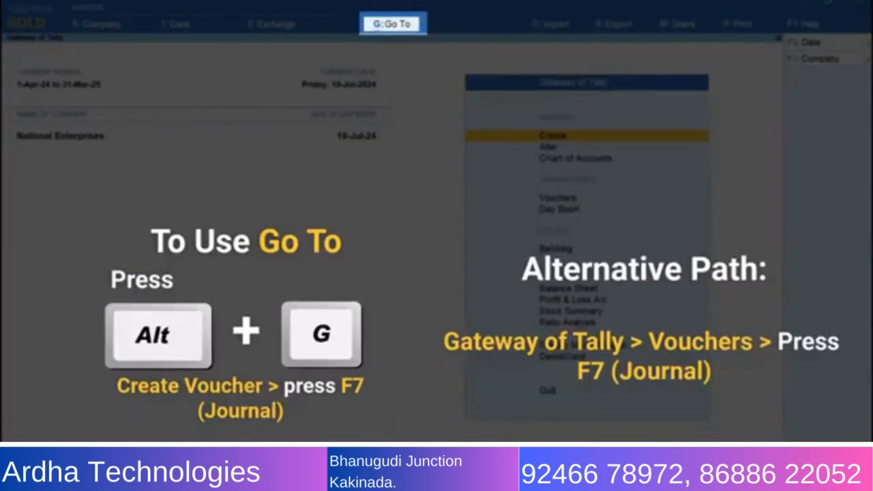
Step: Start a new journal voucher and set its date to 22-Jul-24
{"action": "key", "text": "alt+g"}
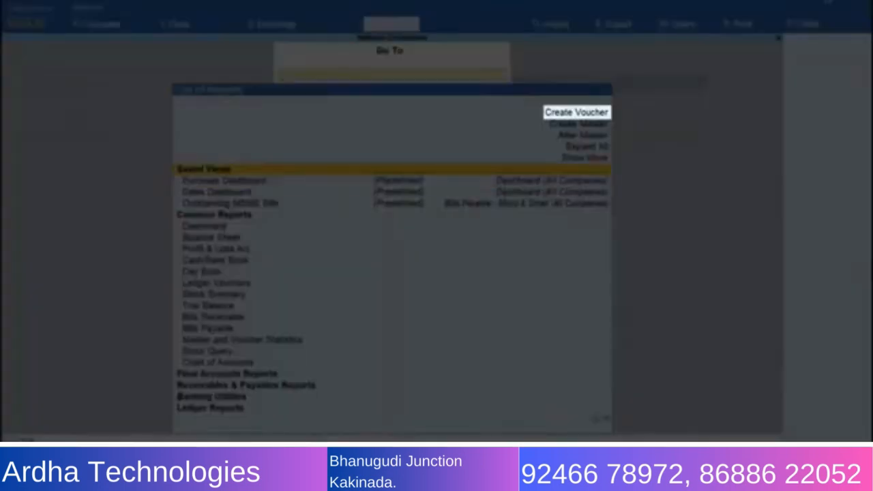
{"action": "key", "text": "Return"}
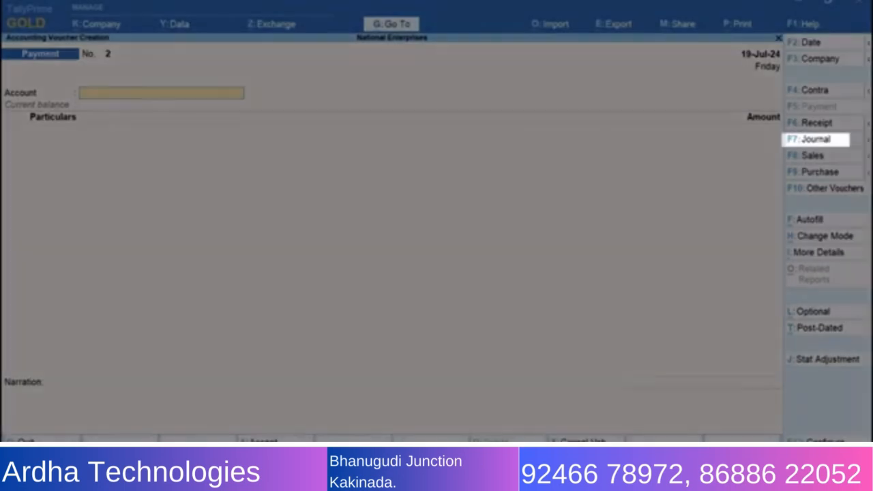
{"action": "key", "text": "F7"}
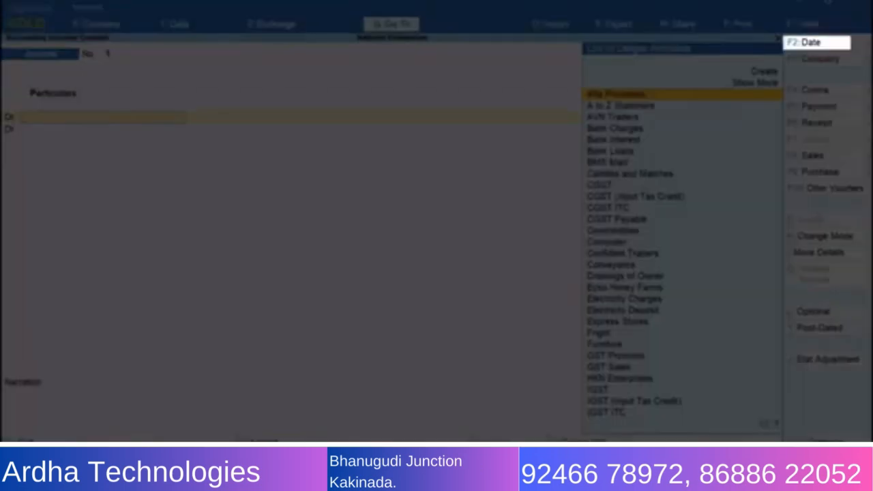
{"action": "key", "text": "F2"}
{"action": "type", "text": "22-7"}
{"action": "key", "text": "Return"}
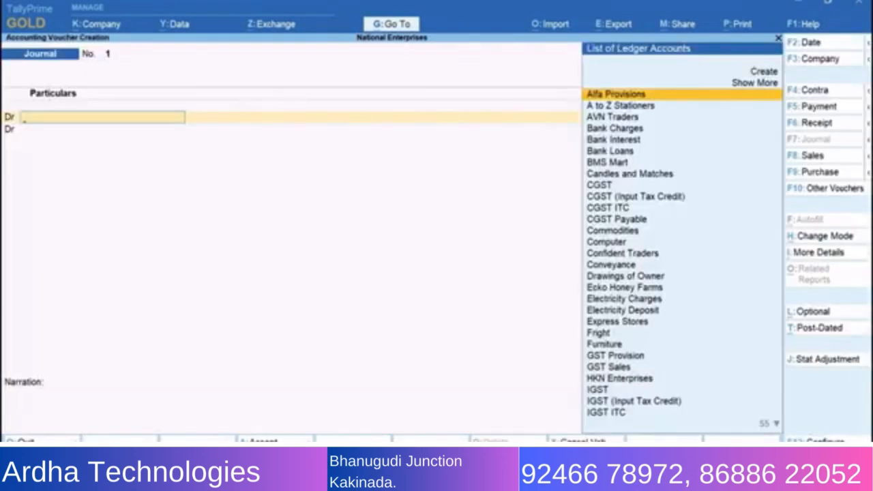
Step: Define a GST stat adjustment as Increase in Tax Liability & Input Tax Credit, with Purchase Under Reverse Charge from Registered Dealer as additional nature
{"action": "key", "text": "alt+j"}
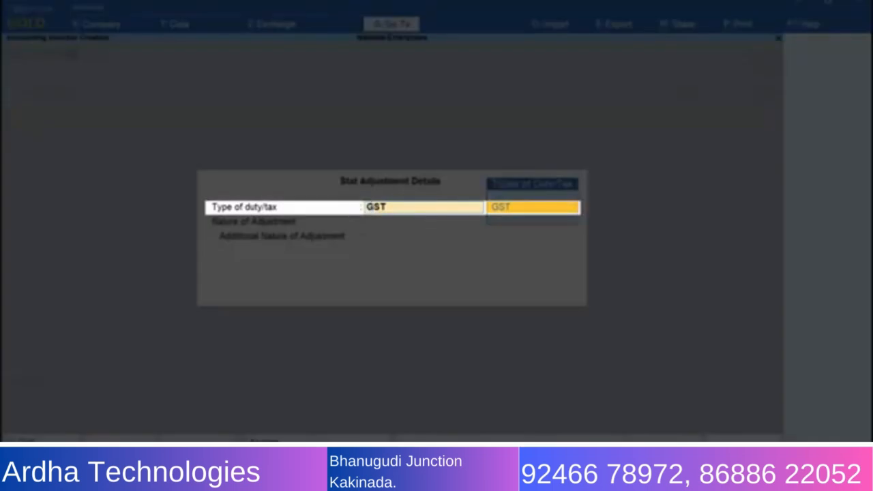
{"action": "key", "text": "Return"}
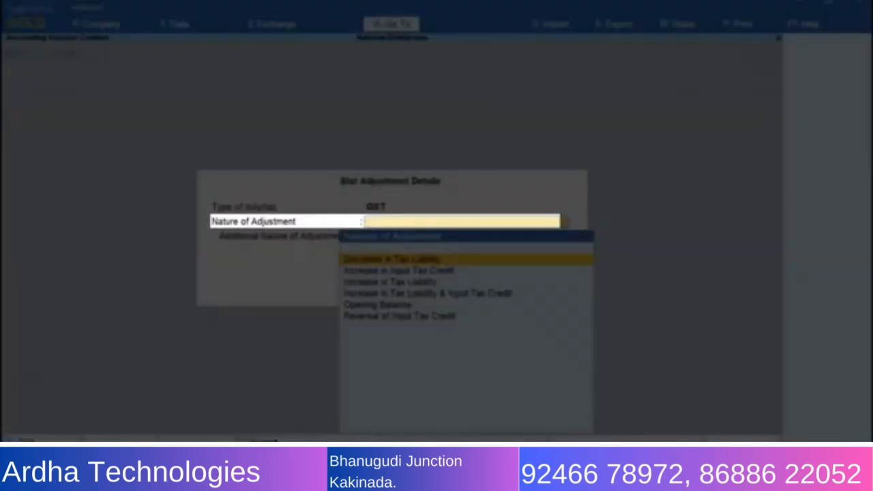
{"action": "key", "text": "Down"}
{"action": "key", "text": "Down"}
{"action": "key", "text": "Down"}
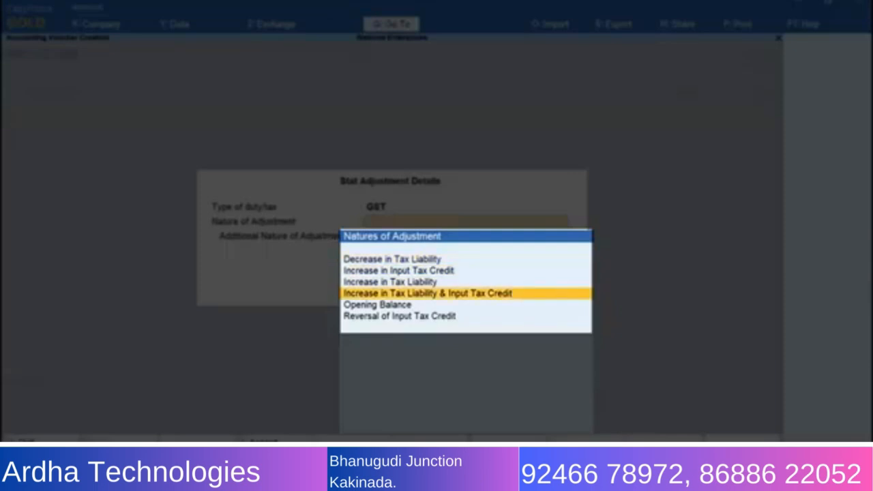
{"action": "key", "text": "Return"}
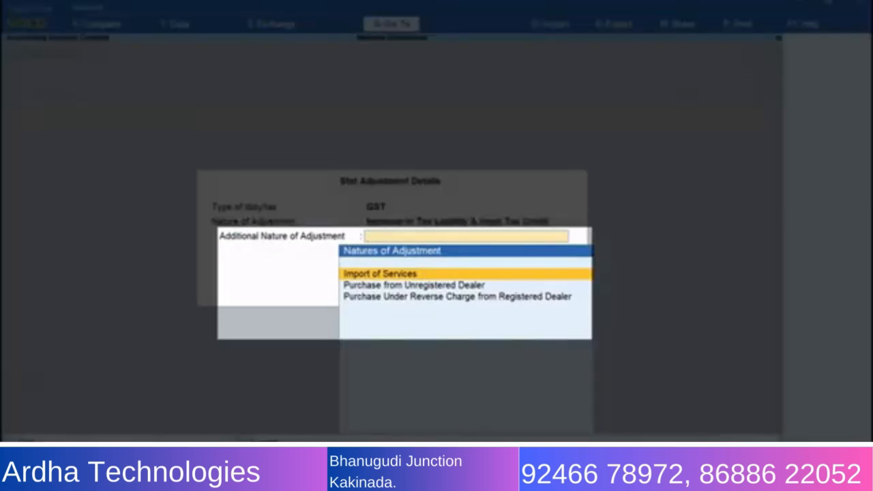
{"action": "key", "text": "Down"}
{"action": "key", "text": "Down"}
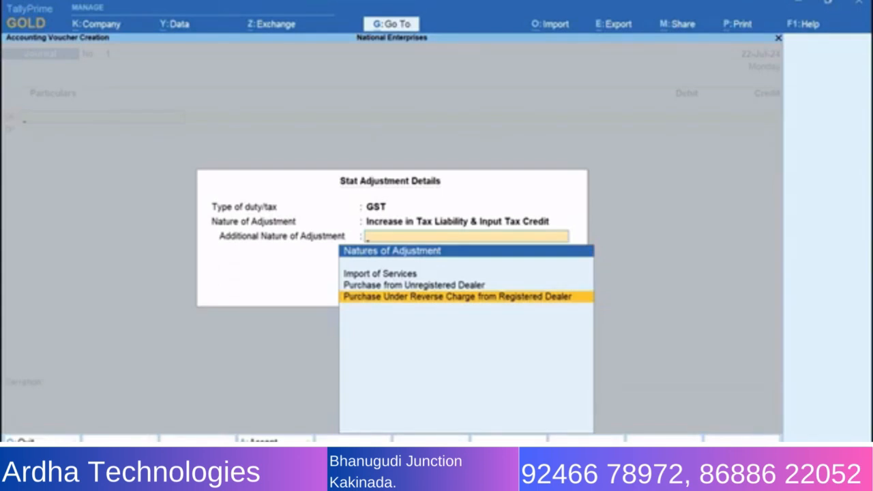
{"action": "key", "text": "Return"}
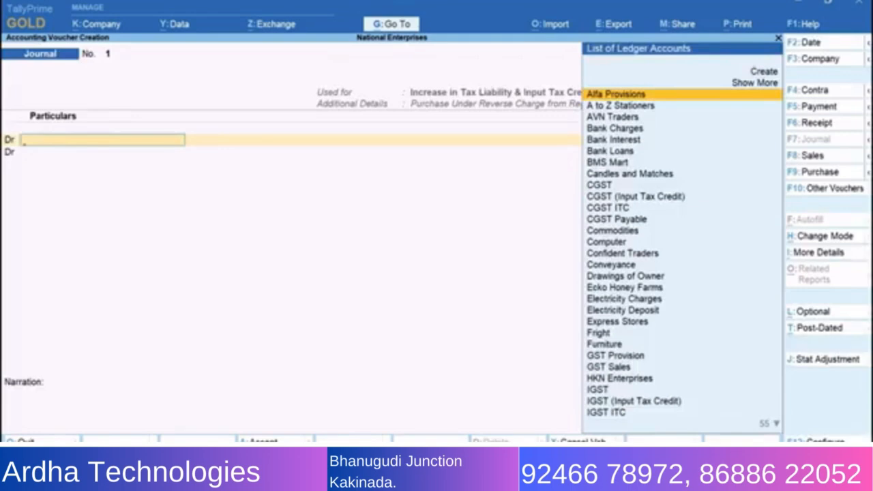
Step: Debit the CGST ledger with 950, using a 2.5% rate on a taxable value of 38000
{"action": "type", "text": "cg"}
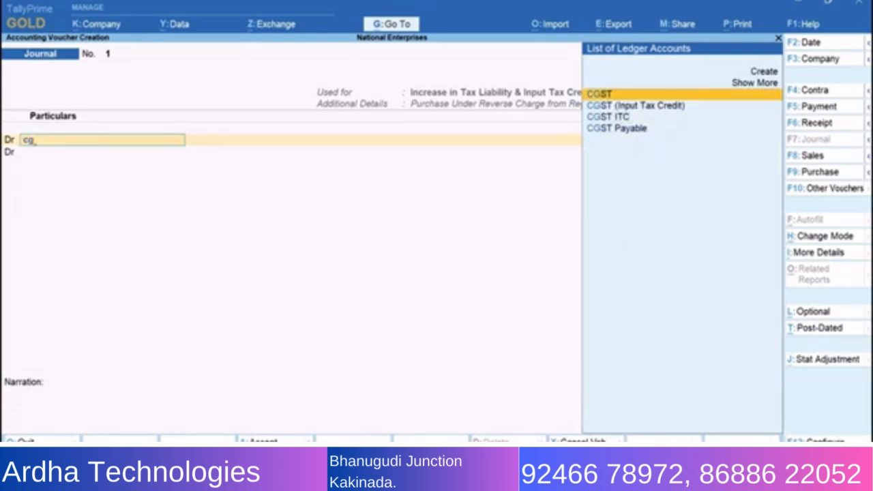
{"action": "key", "text": "Return"}
{"action": "type", "text": "2.5"}
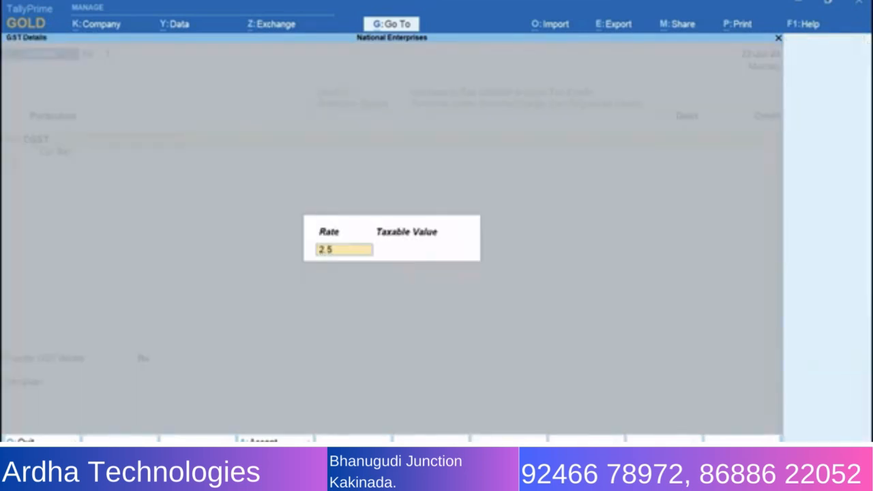
{"action": "key", "text": "Return"}
{"action": "type", "text": "38000"}
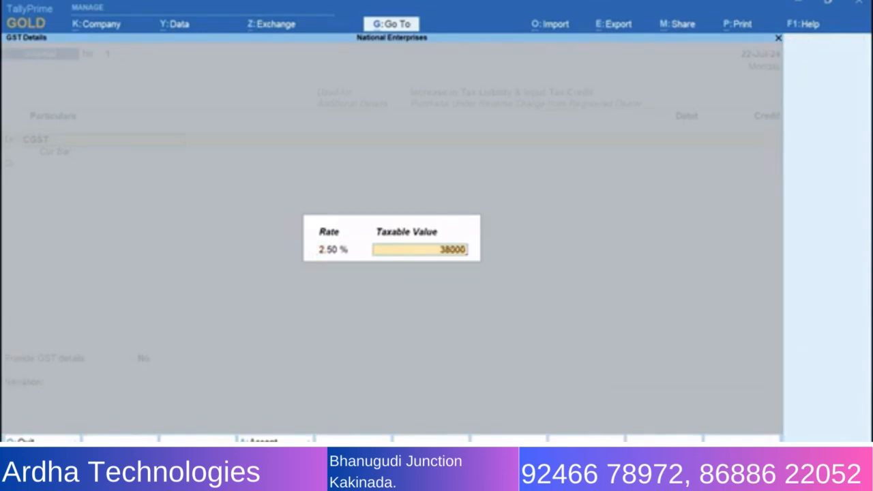
{"action": "key", "text": "Return"}
{"action": "type", "text": "950"}
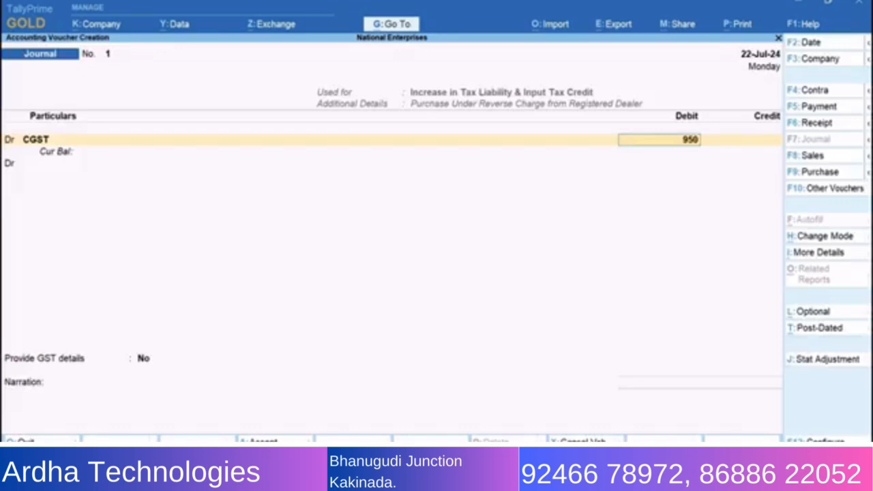
{"action": "key", "text": "Return"}
{"action": "key", "text": "Return"}
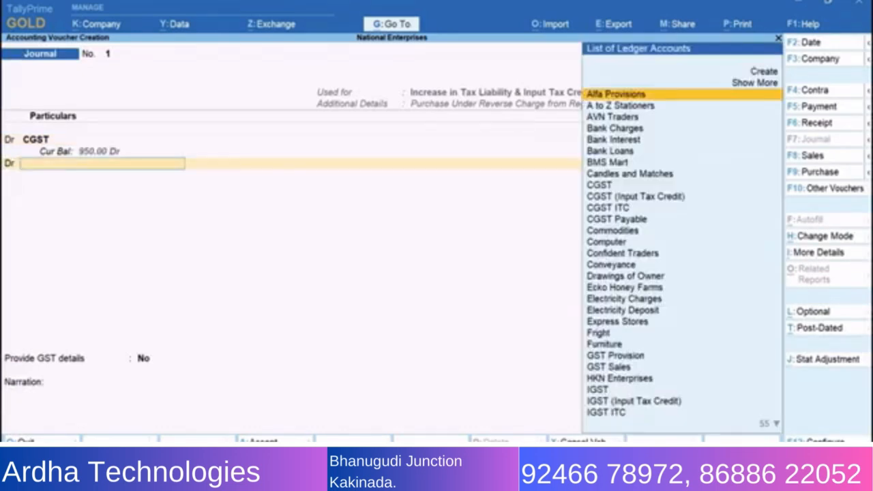
Step: Debit the SGST ledger with 950, keeping a 2.5% rate on a taxable value of 38000
{"action": "type", "text": "sg"}
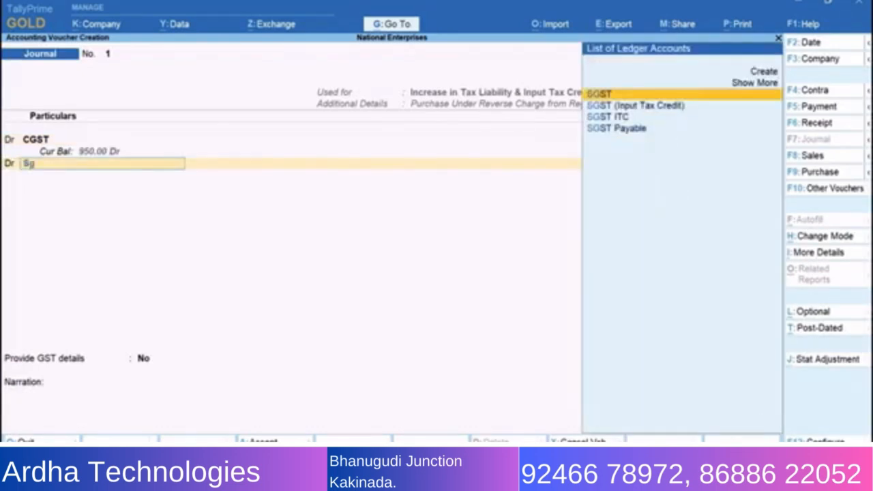
{"action": "key", "text": "Return"}
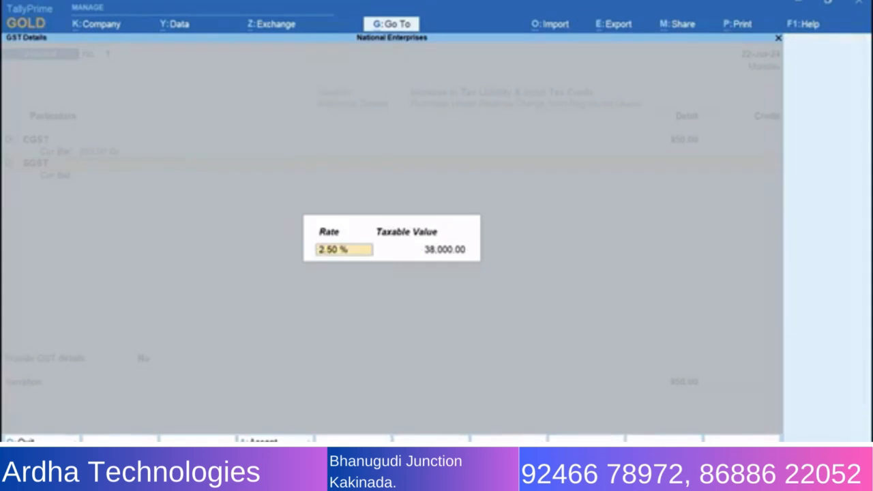
{"action": "key", "text": "Return"}
{"action": "key", "text": "Return"}
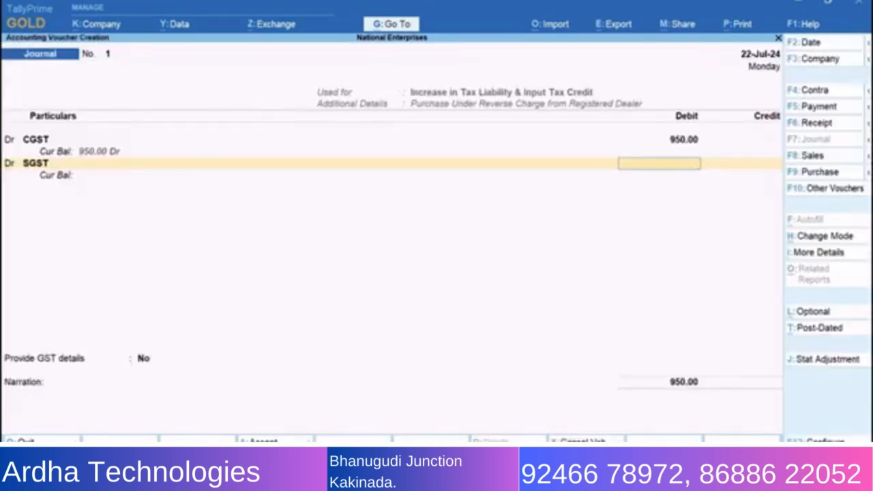
{"action": "type", "text": "950"}
{"action": "key", "text": "Return"}
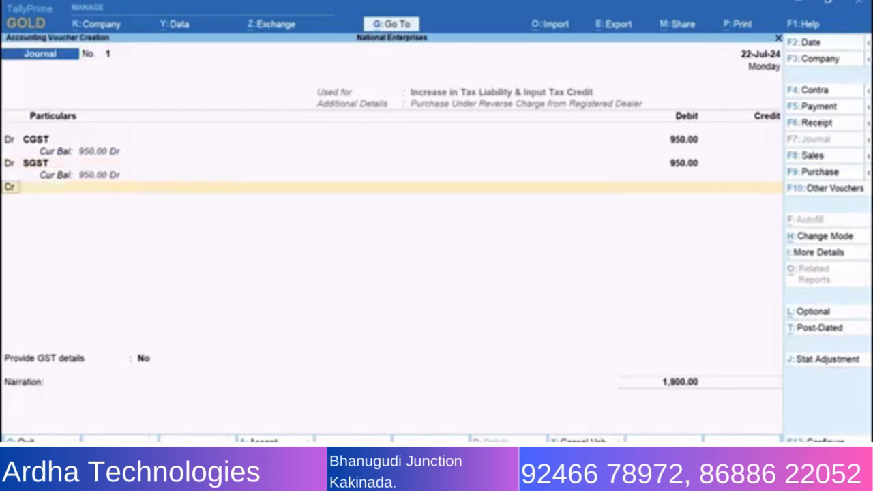
Step: Add the CGST ledger as a credit entry in the journal, with a 2.5% GST rate on a taxable value of 38000
{"action": "key", "text": "Return"}
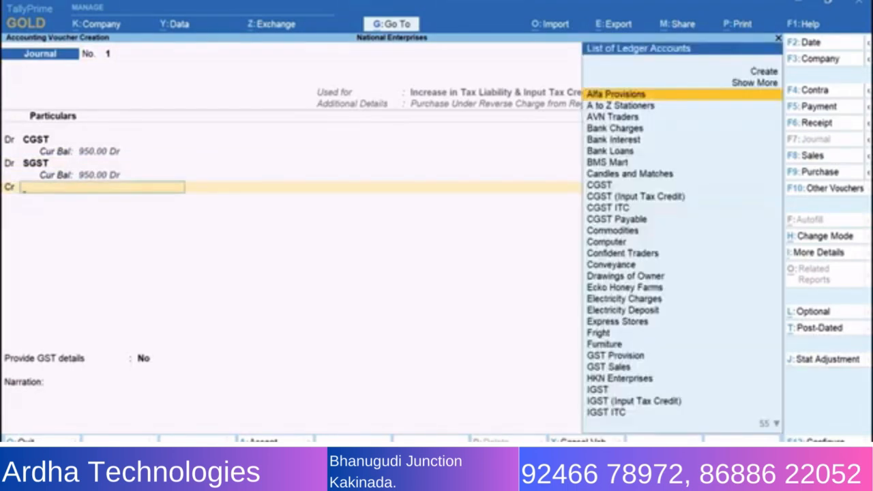
{"action": "type", "text": "cg"}
{"action": "key", "text": "Return"}
{"action": "key", "text": "Return"}
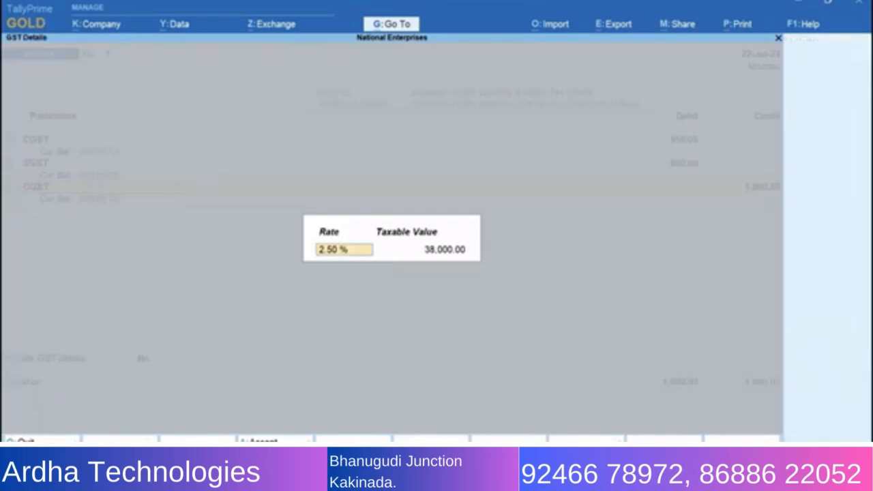
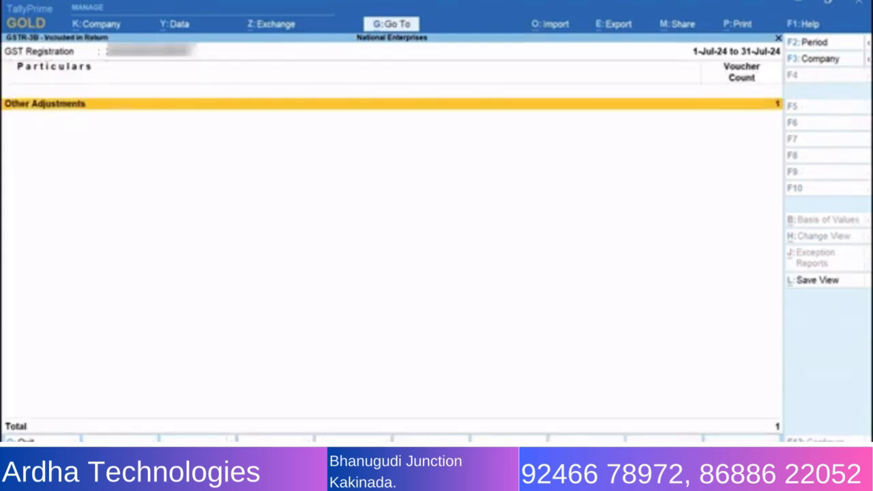
Step: Review Not Relevant for This Return in GSTR-3B, drilling through Transactions of Other GST Returns to the raw cotton purchase voucher
{"action": "key", "text": "Escape"}
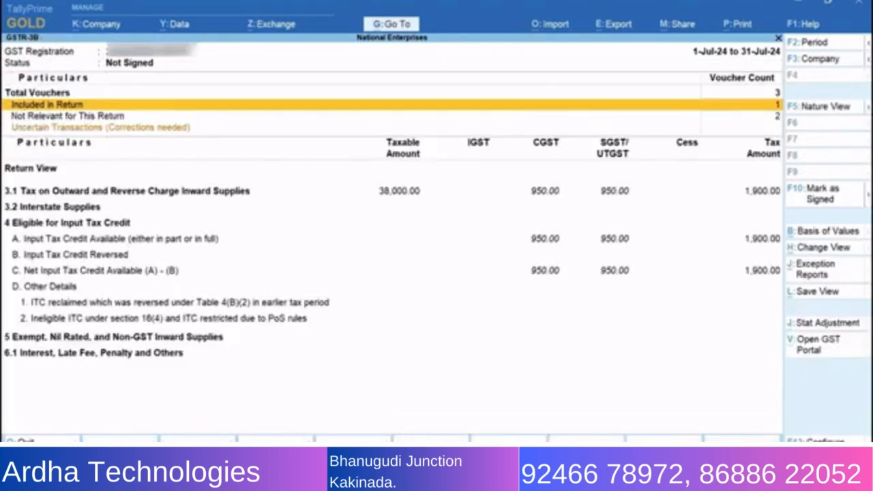
{"action": "key", "text": "Down"}
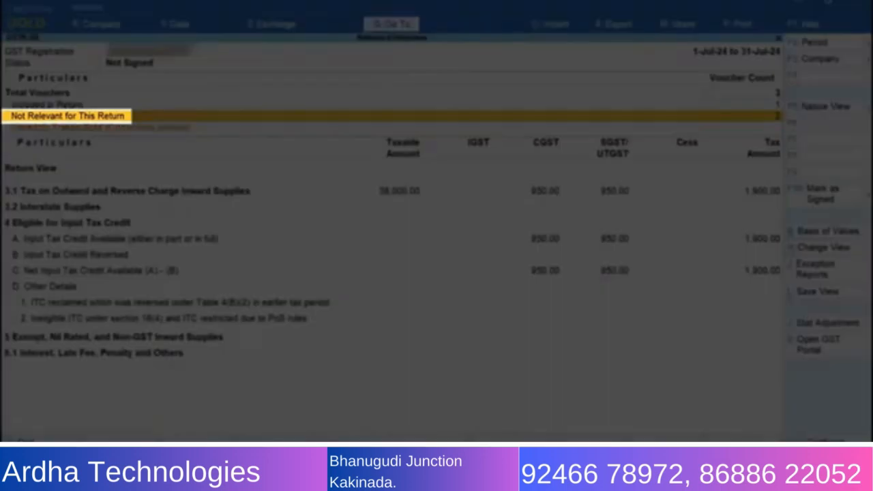
{"action": "key", "text": "Return"}
{"action": "key", "text": "Down"}
{"action": "key", "text": "Down"}
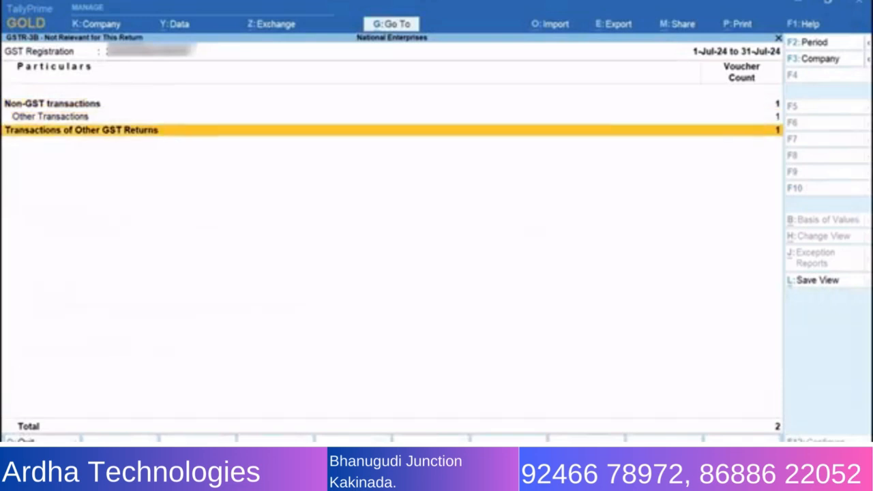
{"action": "key", "text": "Return"}
{"action": "key", "text": "Return"}
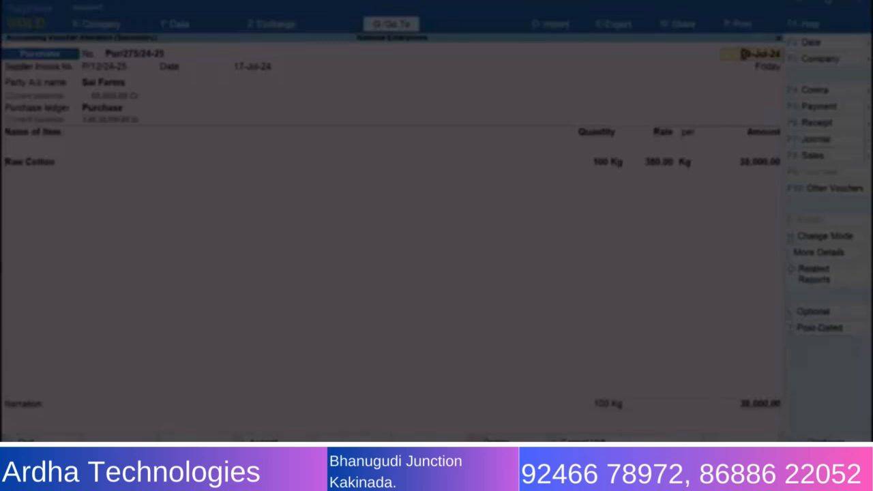
{"action": "key", "text": "Escape"}
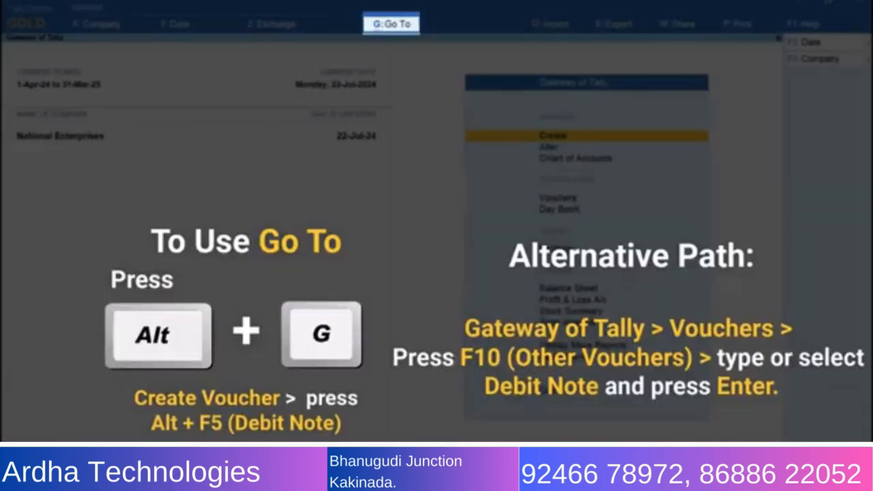
Step: Start a new debit note voucher
{"action": "key", "text": "alt+g"}
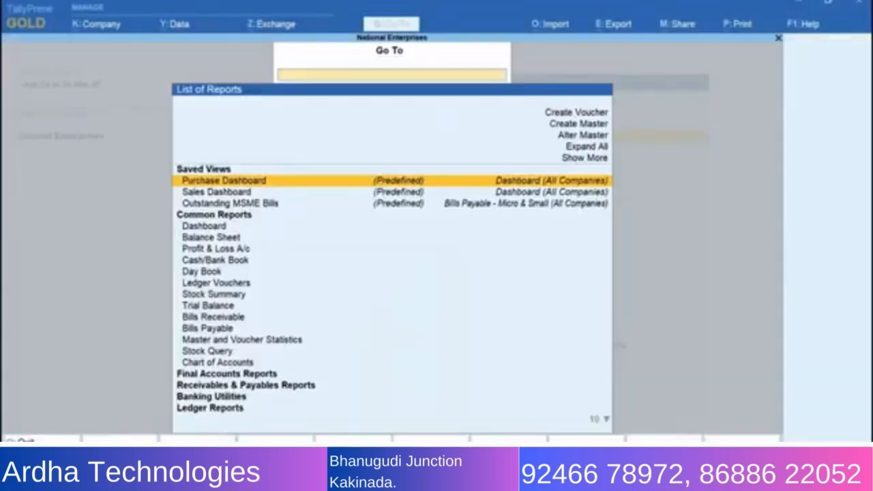
{"action": "key", "text": "Up"}
{"action": "key", "text": "Up"}
{"action": "key", "text": "Up"}
{"action": "key", "text": "Up"}
{"action": "key", "text": "Up"}
{"action": "key", "text": "Up"}
{"action": "key", "text": "Return"}
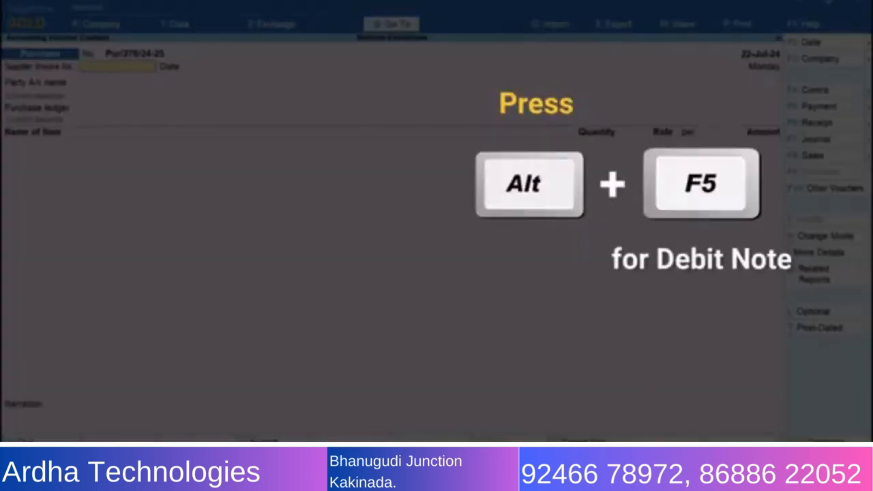
{"action": "key", "text": "alt+F5"}
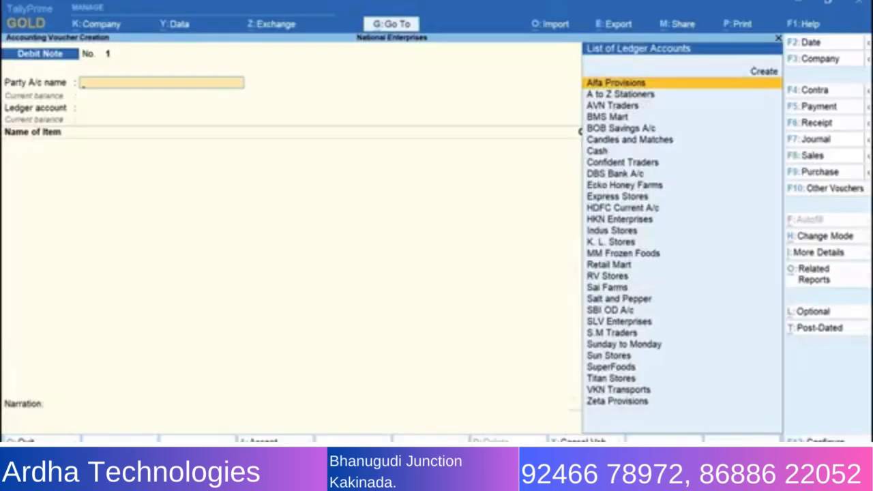
Step: Date the debit note 23-Jul-24, with Sai Farms as the party and Purchase Returns as the ledger account
{"action": "key", "text": "F2"}
{"action": "key", "text": "Return"}
{"action": "type", "text": "Sai"}
{"action": "key", "text": "Return"}
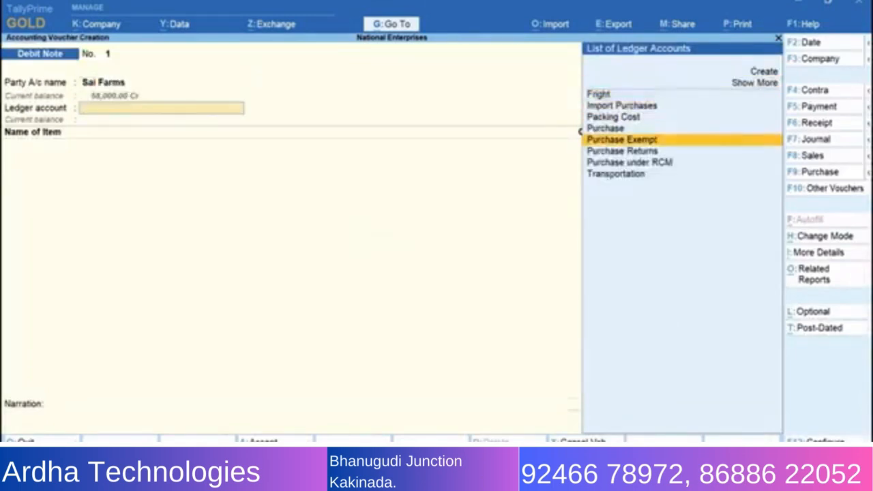
{"action": "key", "text": "Down"}
{"action": "key", "text": "Return"}
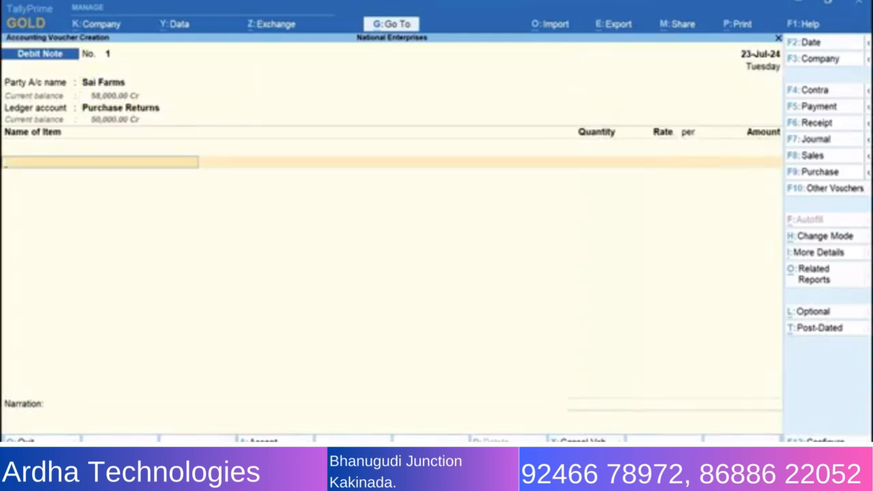
Step: Add 20 Kg of Raw Cotton at a rate of 380 per Kg and finish the item list
{"action": "type", "text": "Ra"}
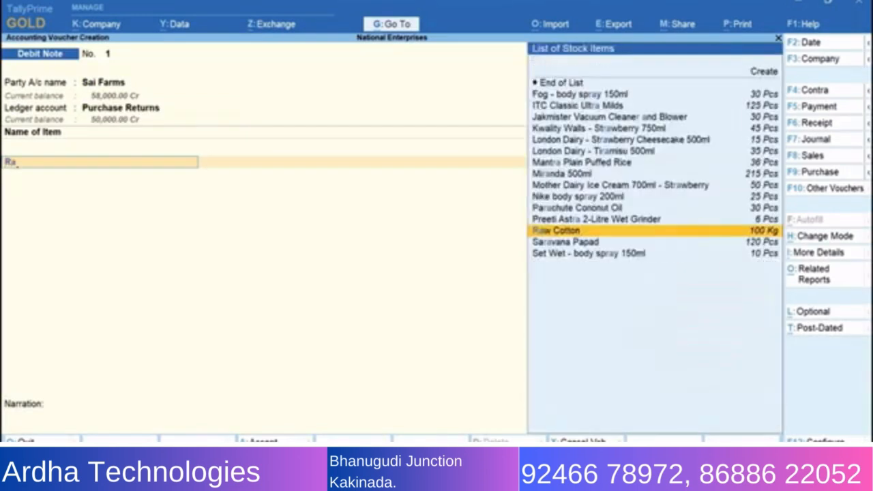
{"action": "key", "text": "Return"}
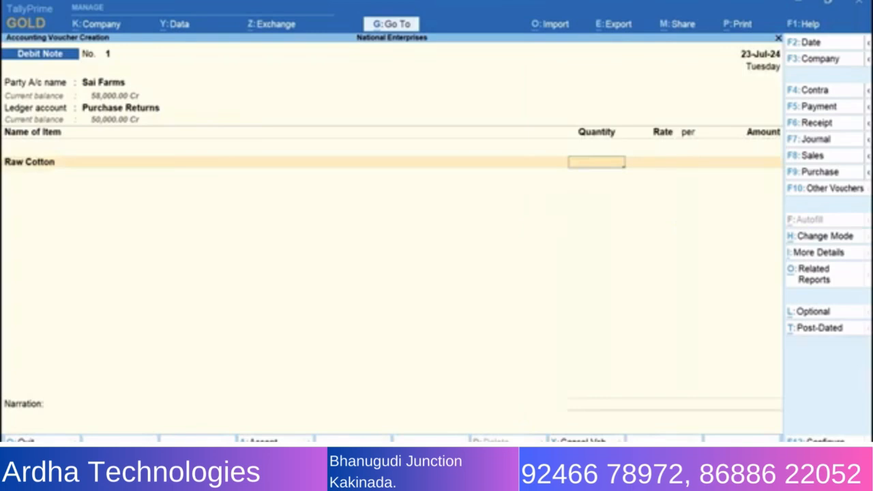
{"action": "type", "text": "20"}
{"action": "key", "text": "Return"}
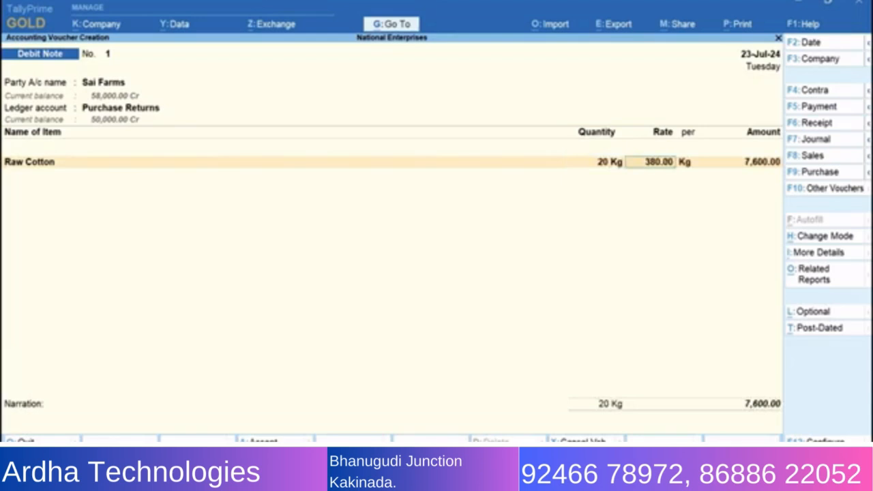
{"action": "key", "text": "Return"}
{"action": "key", "text": "Return"}
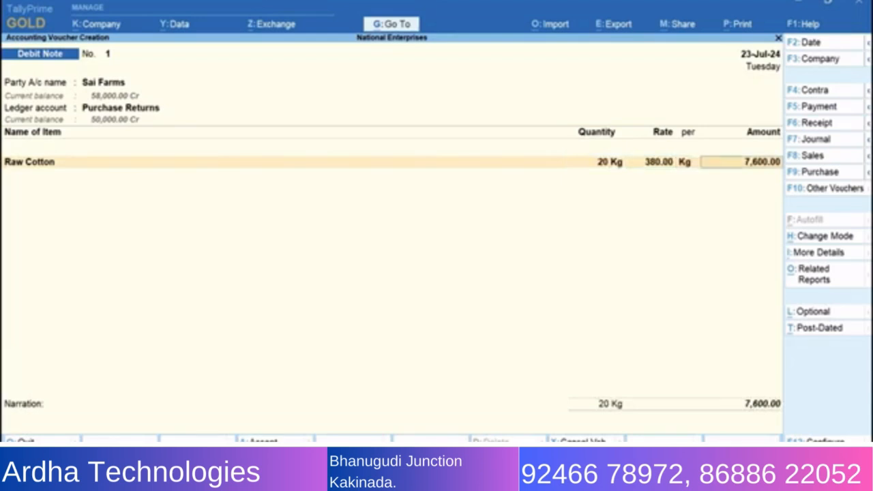
{"action": "key", "text": "Return"}
{"action": "key", "text": "Return"}
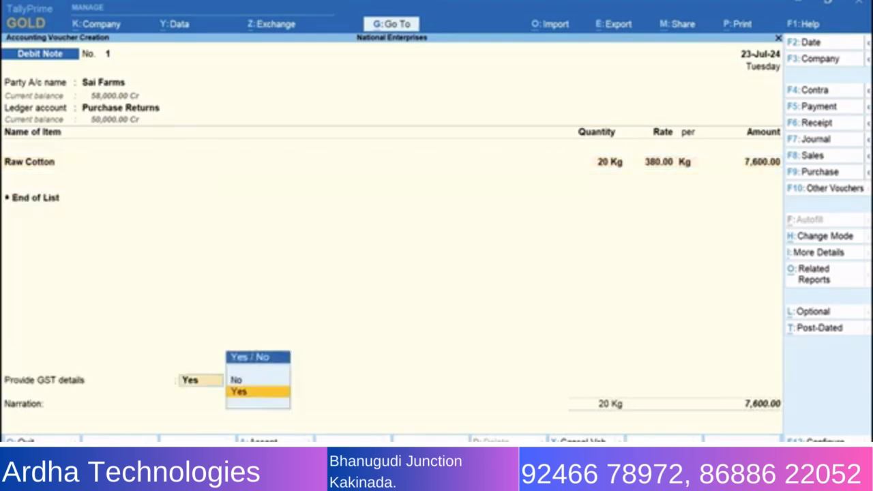
Step: Provide the GST details with reason 01-Sales Return, supplier's note number Cr/4/24-25 and note date 22-7
{"action": "key", "text": "Return"}
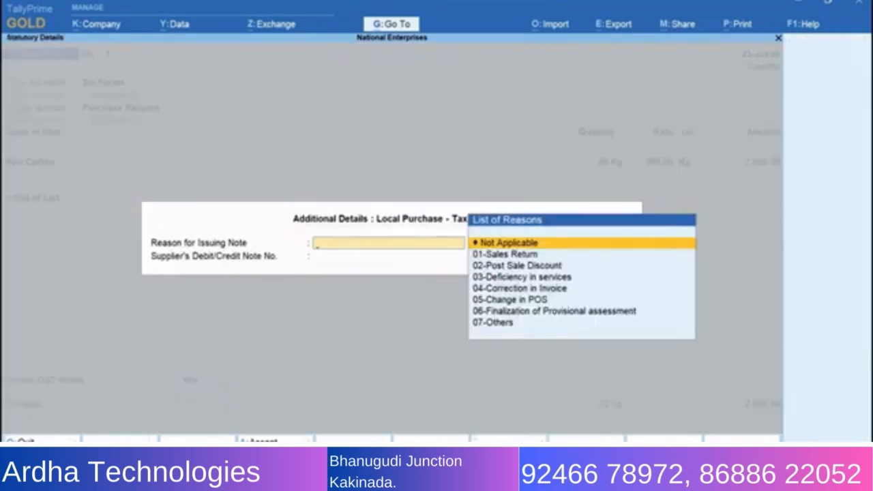
{"action": "key", "text": "Down"}
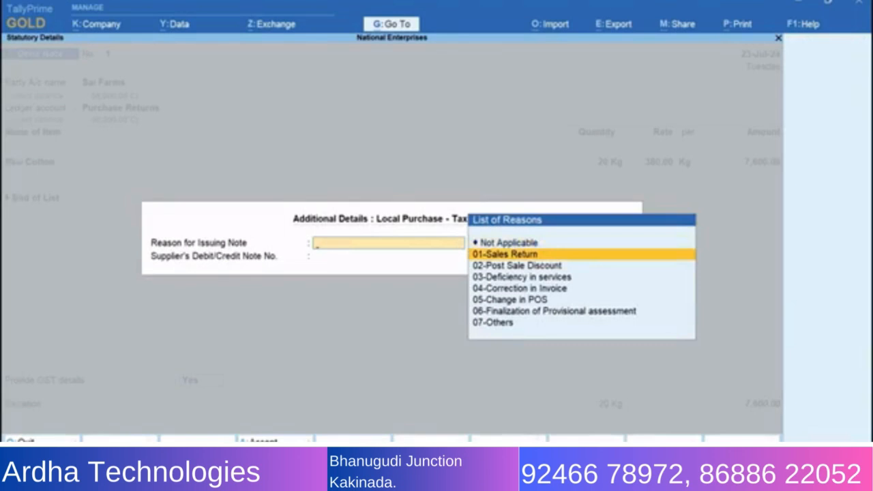
{"action": "key", "text": "Return"}
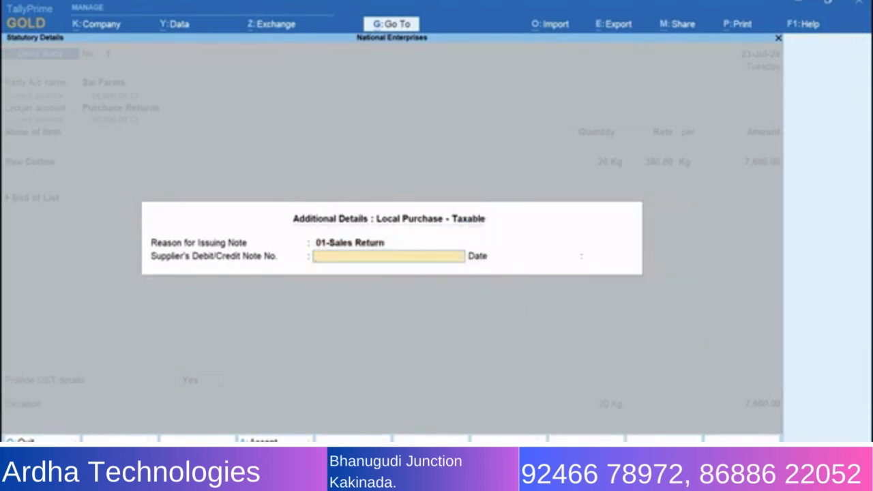
{"action": "type", "text": "Cr/4/24-25"}
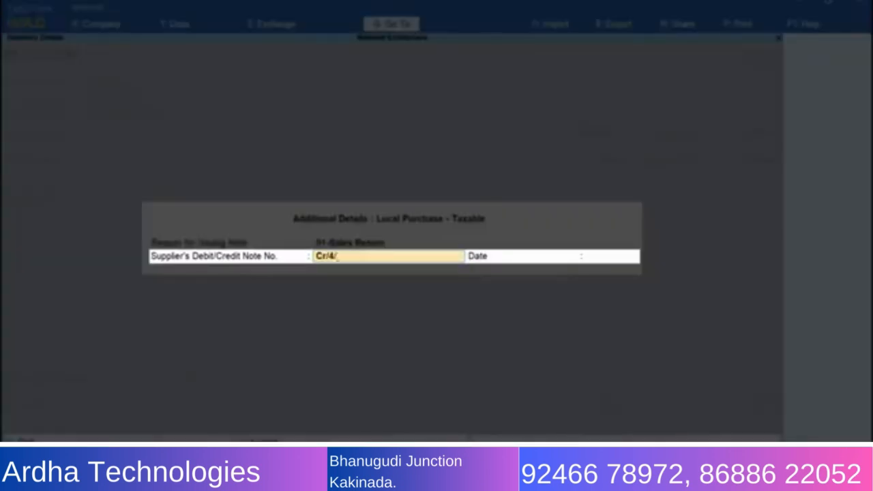
{"action": "key", "text": "Return"}
{"action": "type", "text": "22-7"}
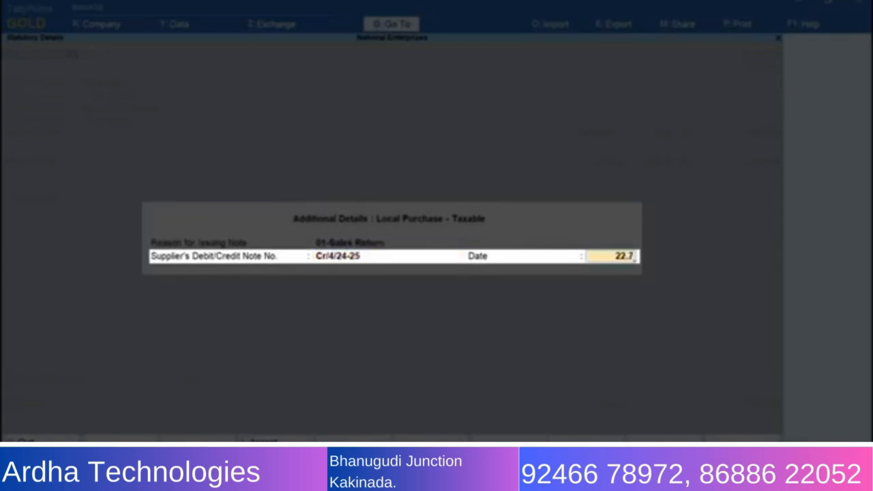
{"action": "key", "text": "Return"}
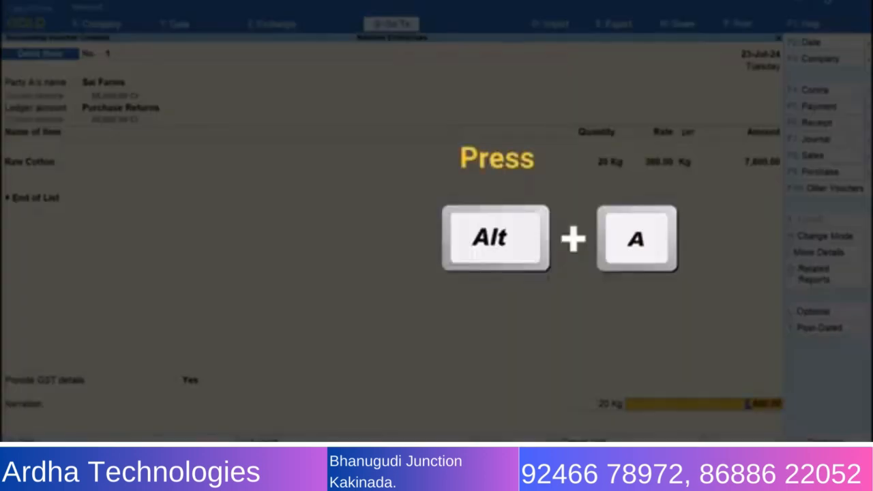
Step: Check the GST - Tax Analysis of the debit note
{"action": "key", "text": "alt+a"}
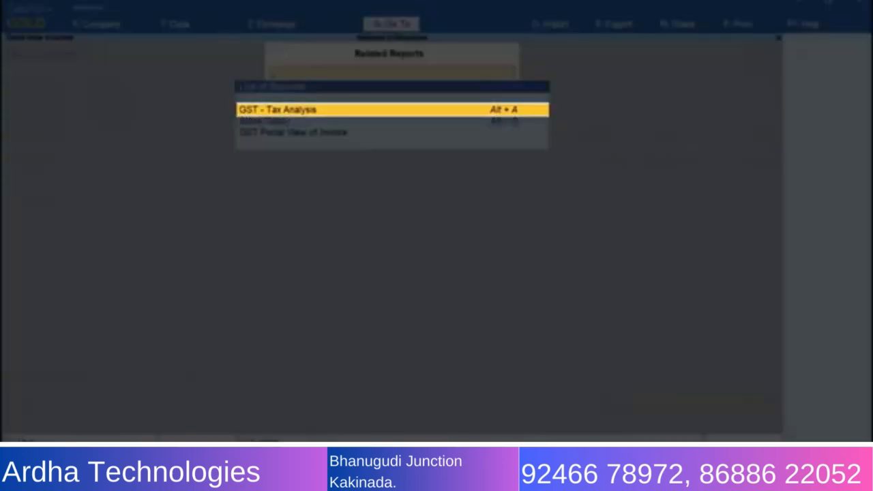
{"action": "key", "text": "Return"}
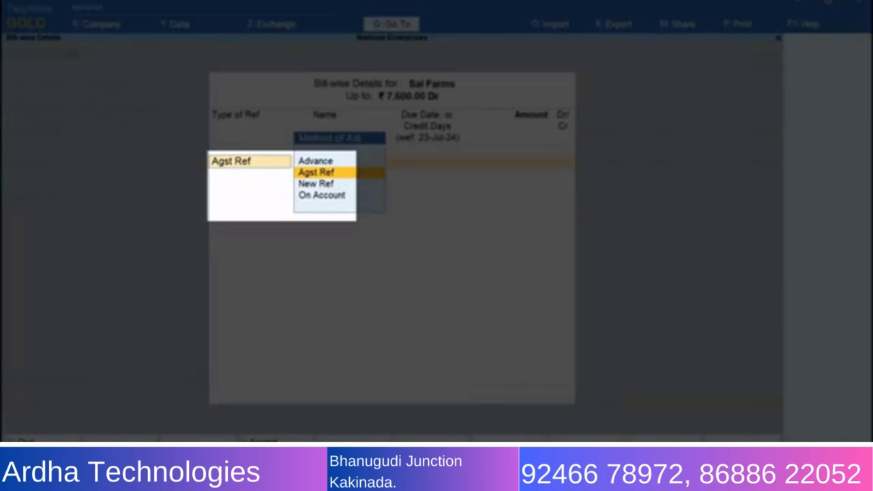
Step: Allocate the 7,600 as Agst Ref to pending bill P/12/24-25, then save and close the debit note
{"action": "key", "text": "Return"}
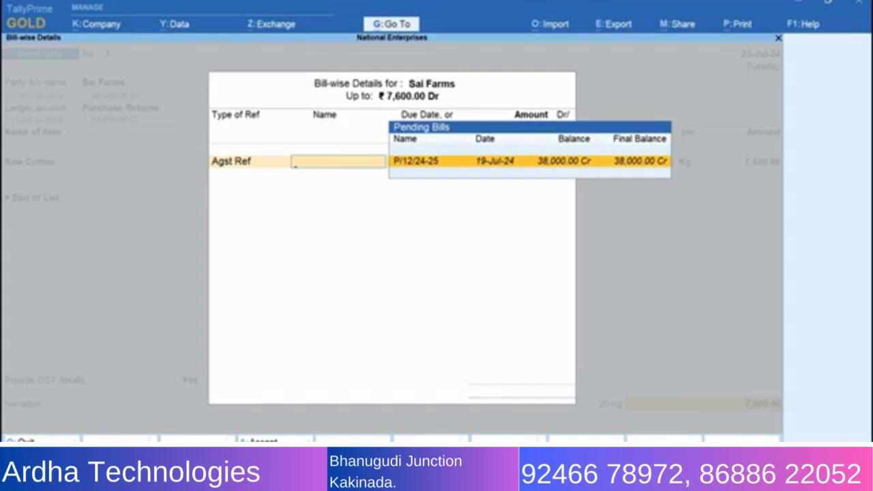
{"action": "left_click", "coordinate": [511, 161]}
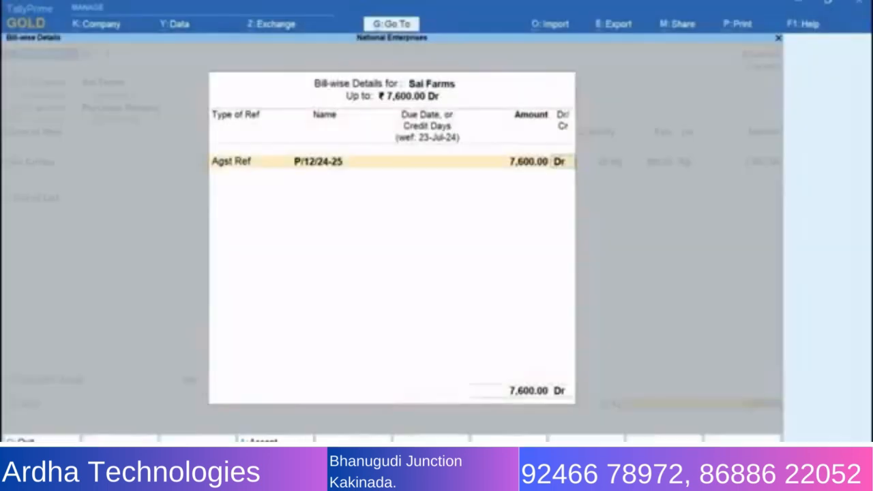
{"action": "key", "text": "ctrl+a"}
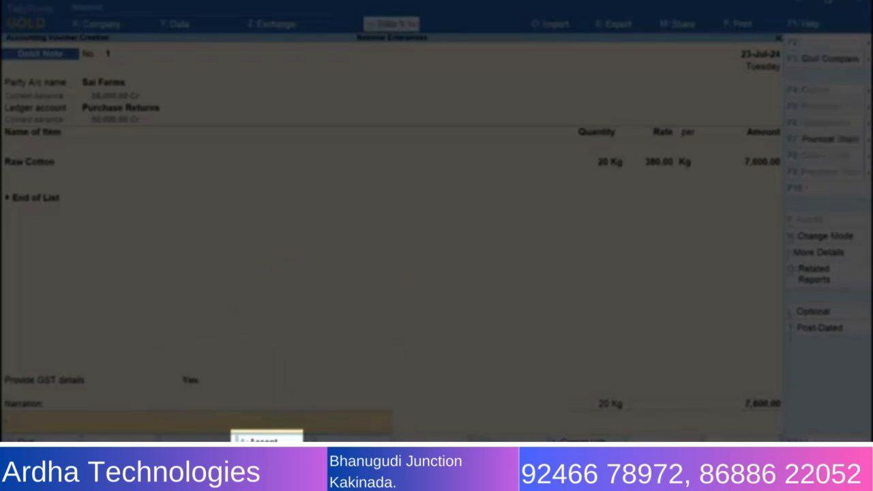
{"action": "key", "text": "ctrl+a"}
{"action": "key", "text": "Escape"}
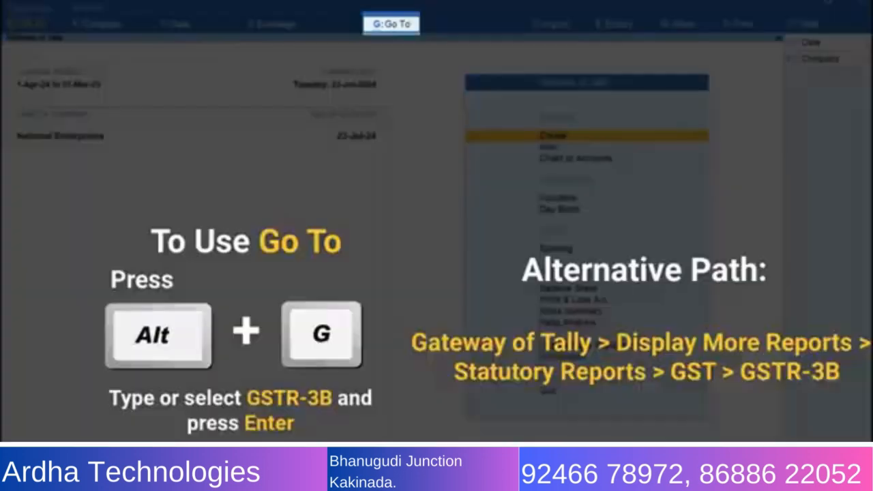
Step: Open the GSTR-3B report and set its period from 1-7-2024 to 31-7-2024
{"action": "key", "text": "alt+g"}
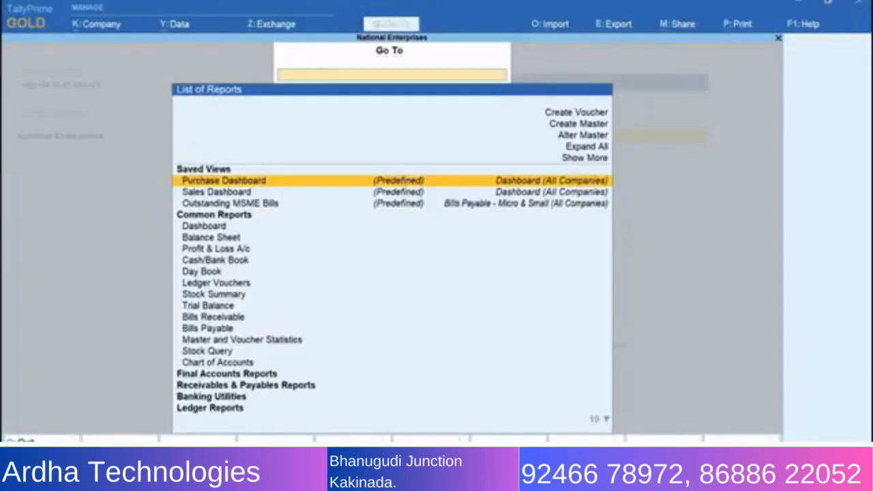
{"action": "type", "text": "3b"}
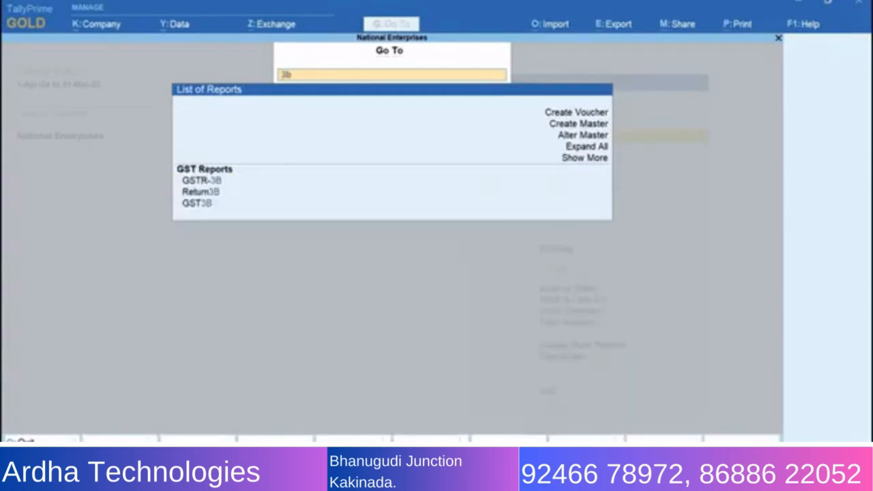
{"action": "key", "text": "Return"}
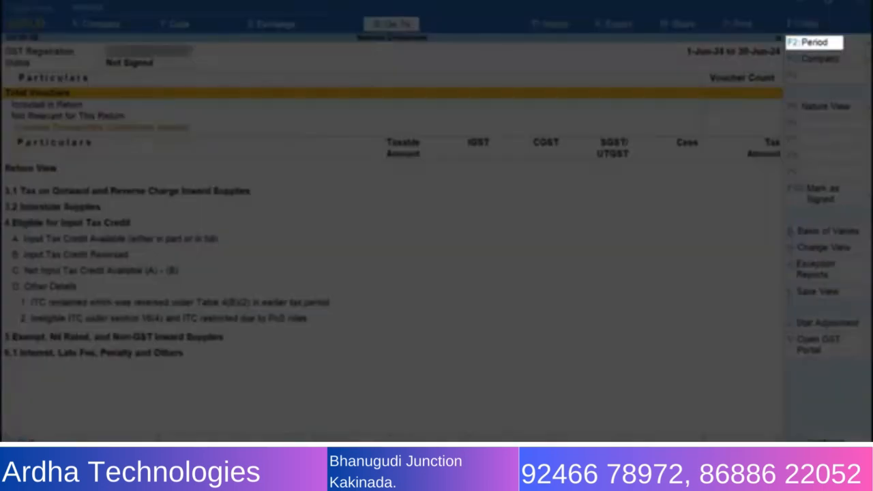
{"action": "key", "text": "F2"}
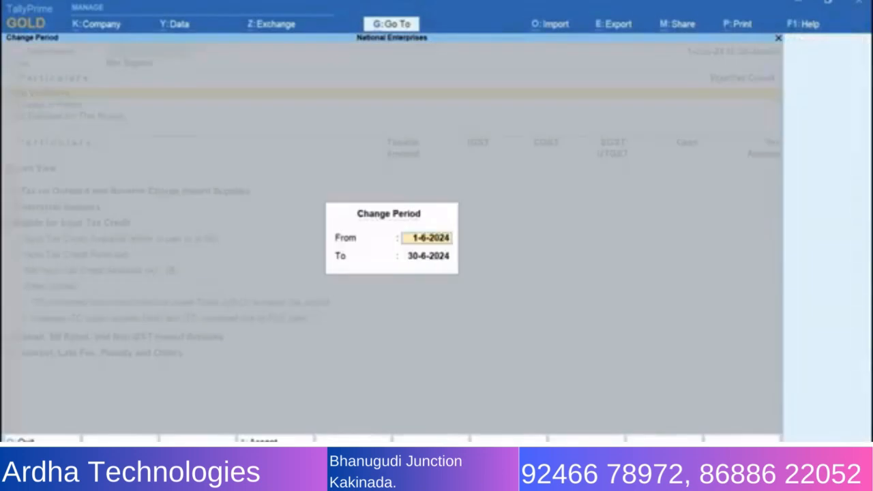
{"action": "type", "text": "1-7"}
{"action": "key", "text": "Return"}
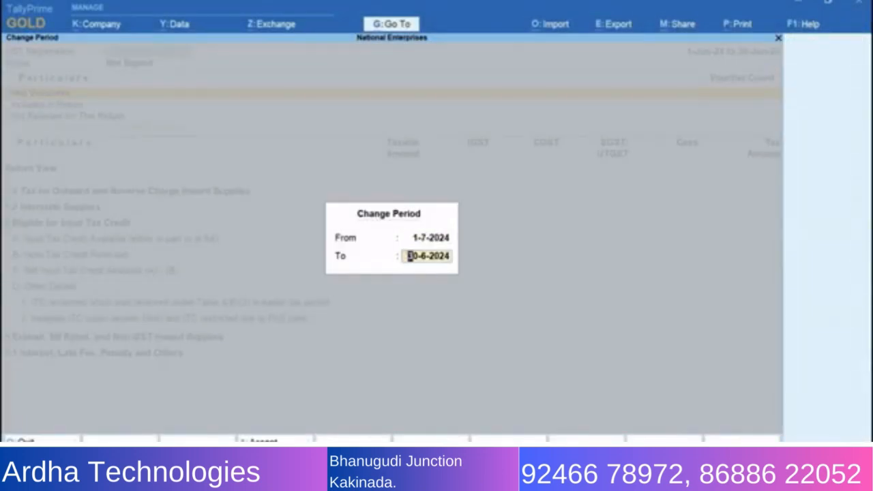
{"action": "type", "text": "31-7"}
{"action": "key", "text": "Return"}
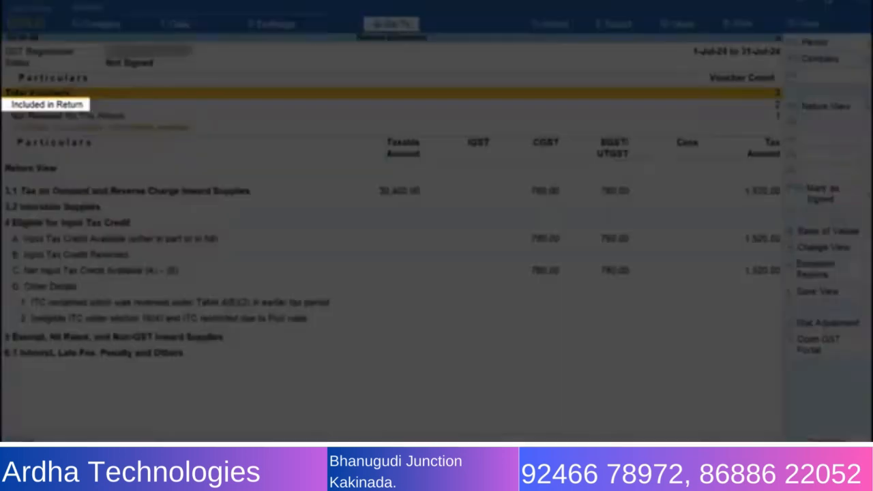
Step: Drill down from the vouchers included in the return to the Purchase Returns entries
{"action": "key", "text": "Down"}
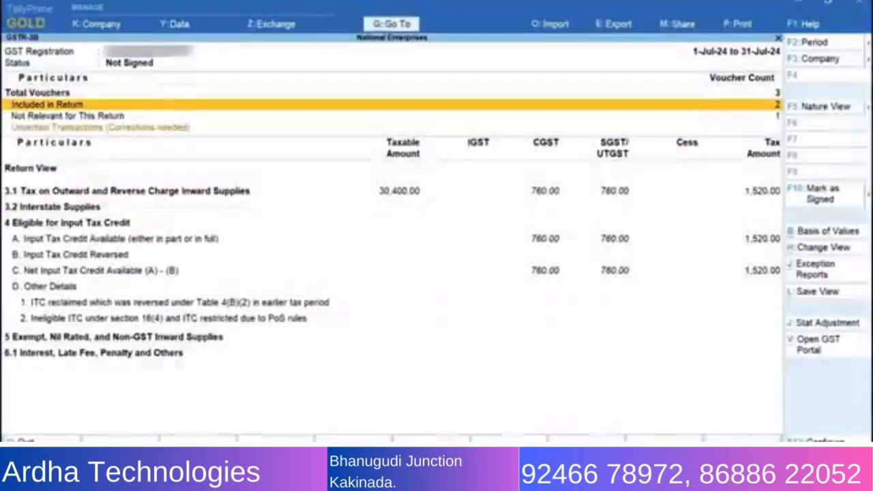
{"action": "key", "text": "Return"}
{"action": "key", "text": "Down"}
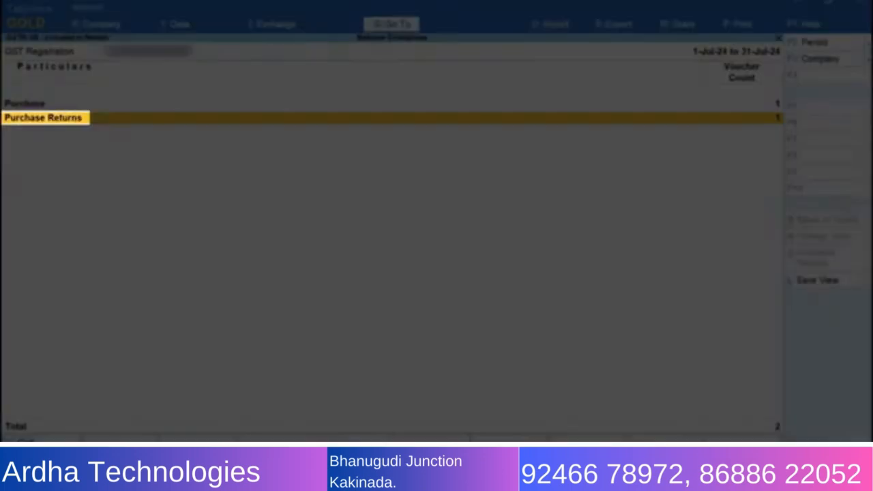
{"action": "key", "text": "Return"}
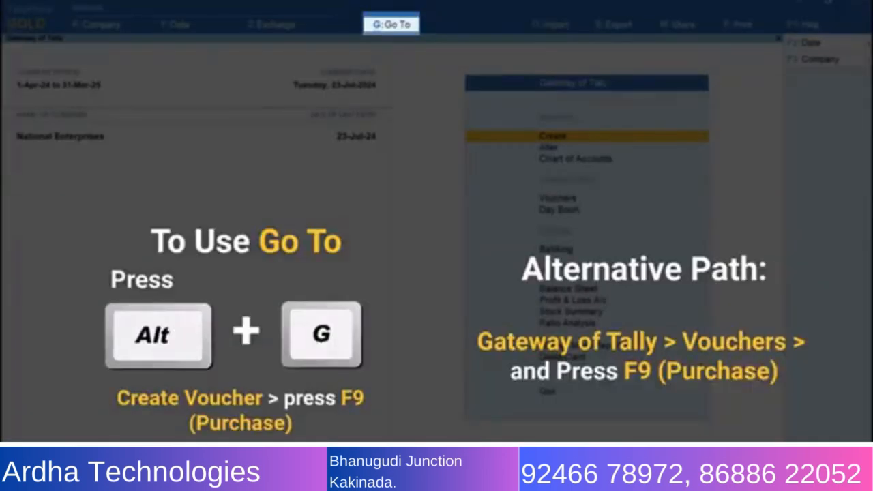
Step: Start a new purchase voucher and change its mode to Accounting Invoice
{"action": "key", "text": "alt+g"}
{"action": "key", "text": "Up"}
{"action": "key", "text": "Up"}
{"action": "key", "text": "Up"}
{"action": "key", "text": "Up"}
{"action": "key", "text": "Up"}
{"action": "key", "text": "Up"}
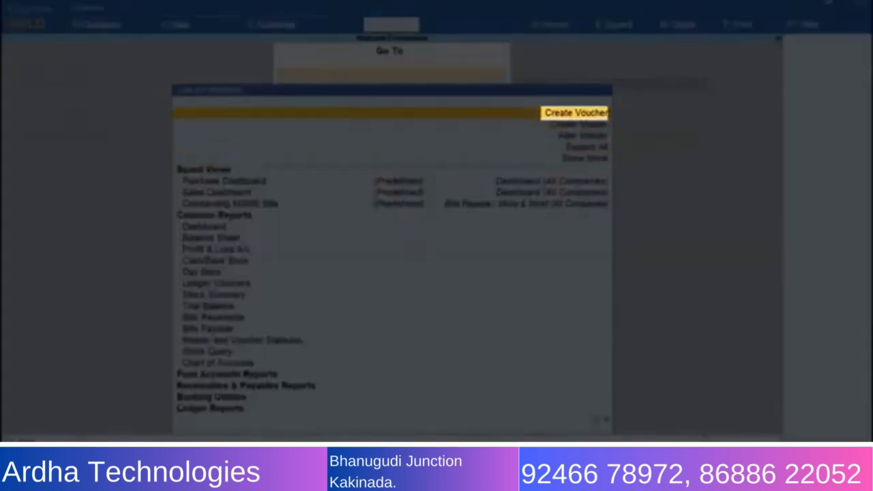
{"action": "key", "text": "Return"}
{"action": "key", "text": "F9"}
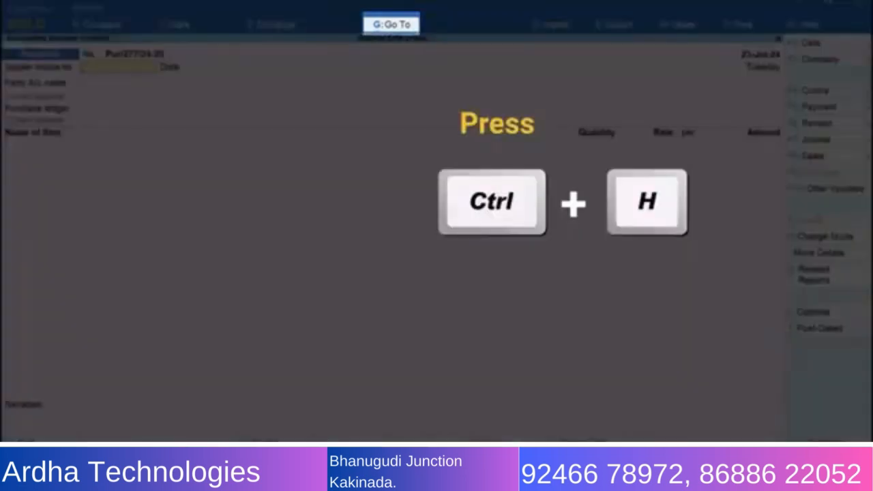
{"action": "key", "text": "ctrl+h"}
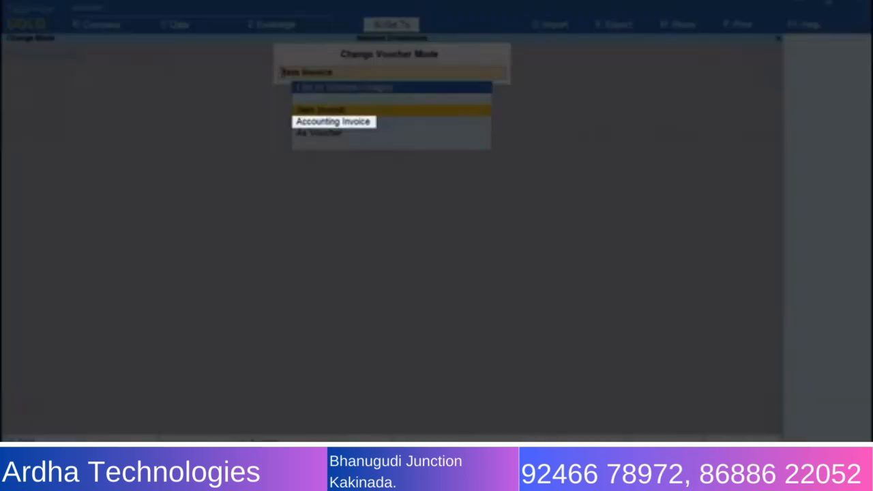
{"action": "key", "text": "Down"}
{"action": "key", "text": "Return"}
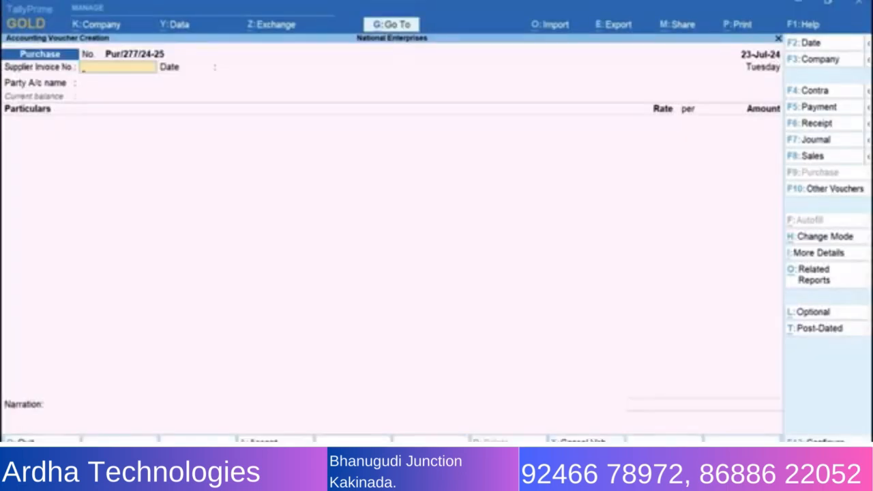
Step: Set the voucher date to 24-7-2024 and enter supplier invoice number 003 dated 20-7
{"action": "key", "text": "F2"}
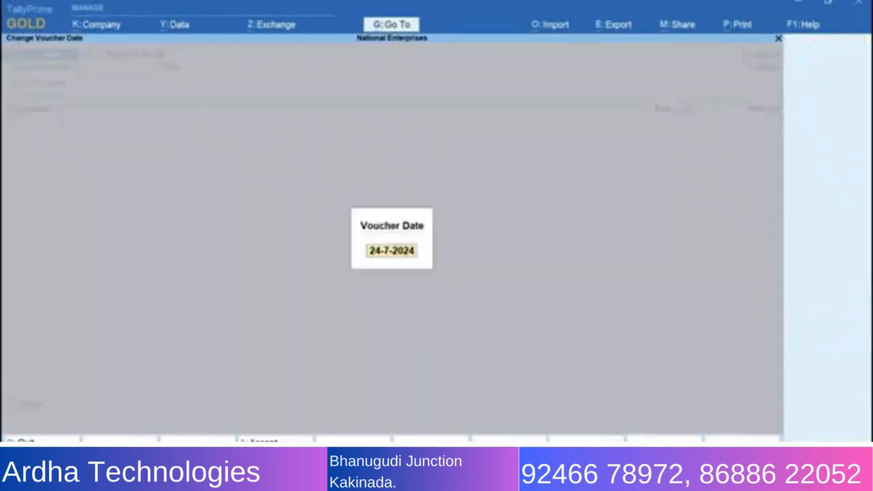
{"action": "key", "text": "Return"}
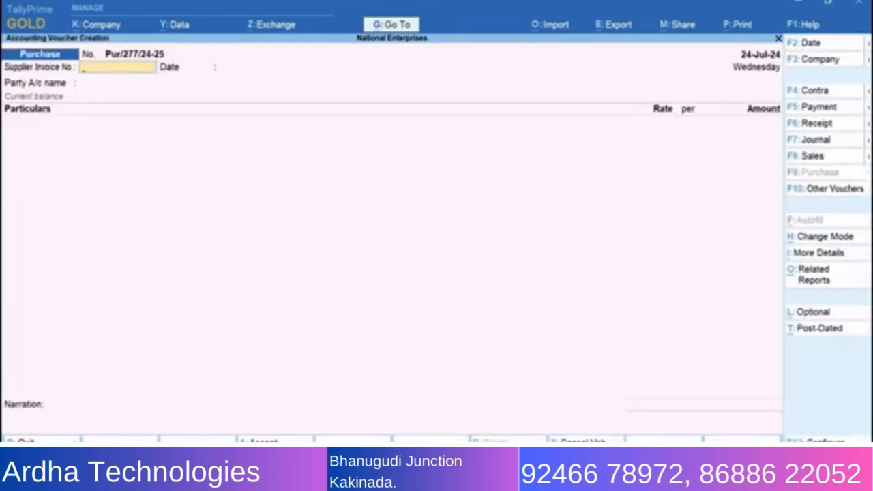
{"action": "type", "text": "00"}
{"action": "type", "text": "3"}
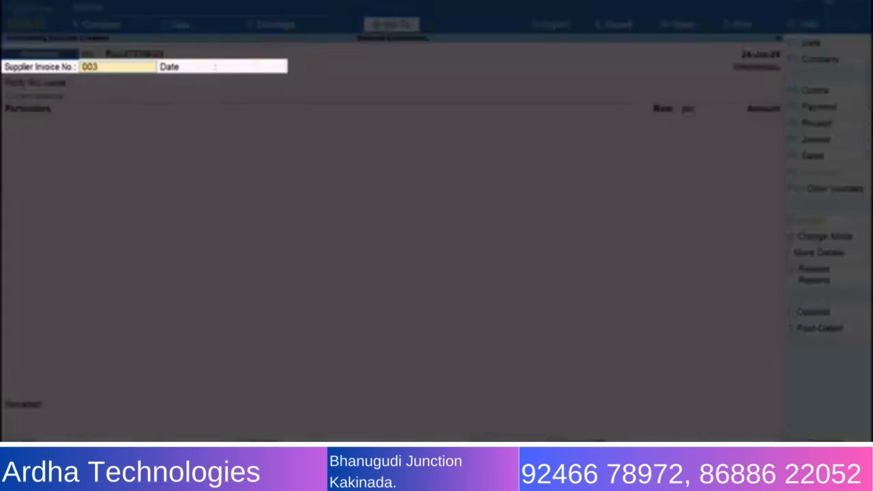
{"action": "key", "text": "Return"}
{"action": "type", "text": "20-7"}
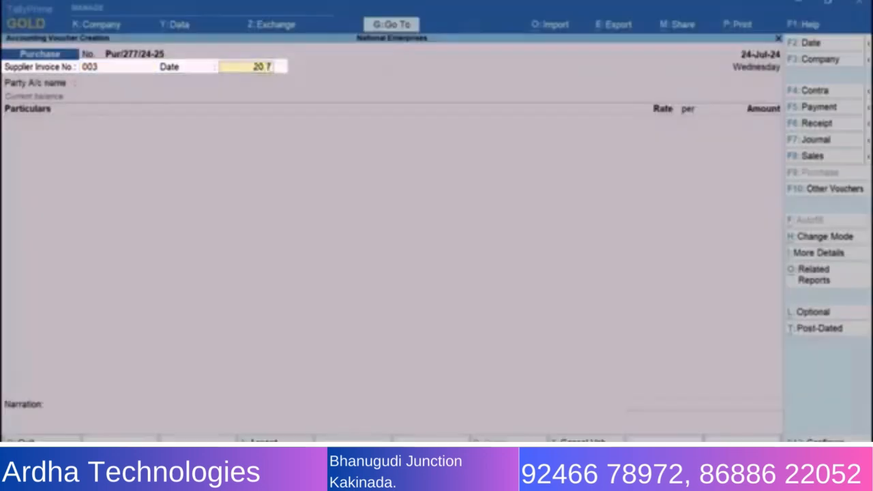
{"action": "key", "text": "Return"}
Step: Choose International Football Association as the party account and accept its receipt and party details unchanged
{"action": "type", "text": "in"}
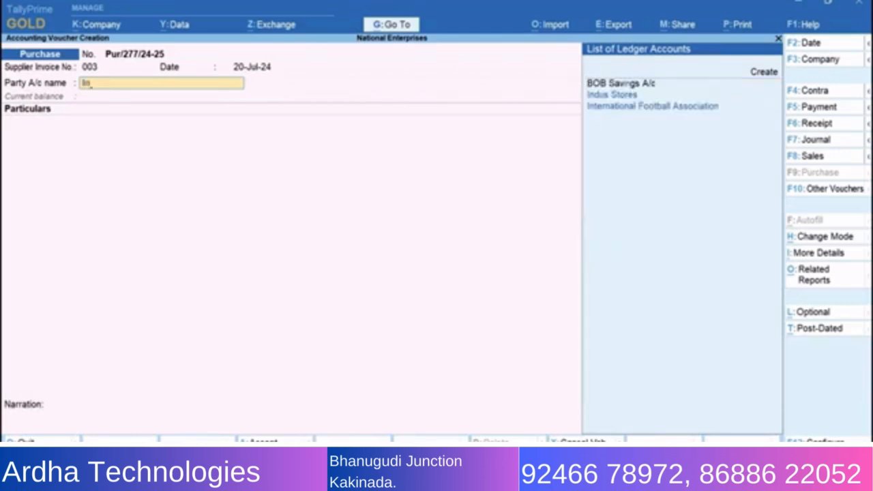
{"action": "key", "text": "Down"}
{"action": "key", "text": "Return"}
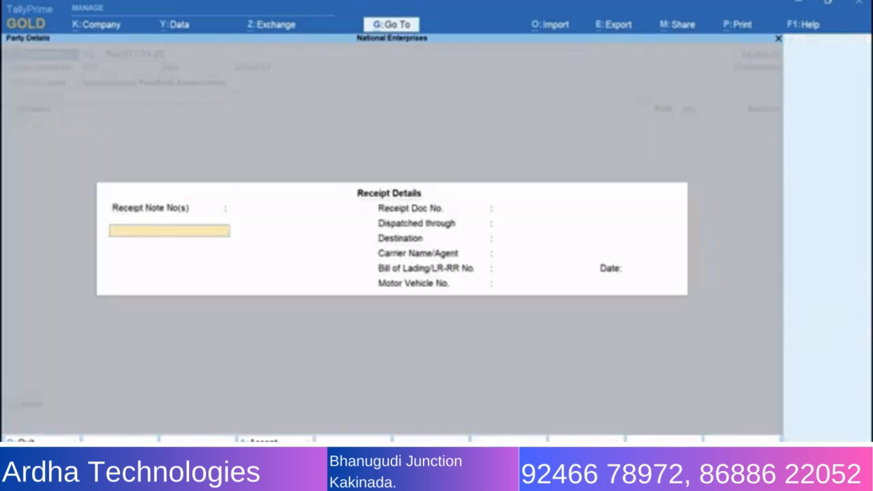
{"action": "key", "text": "ctrl+a"}
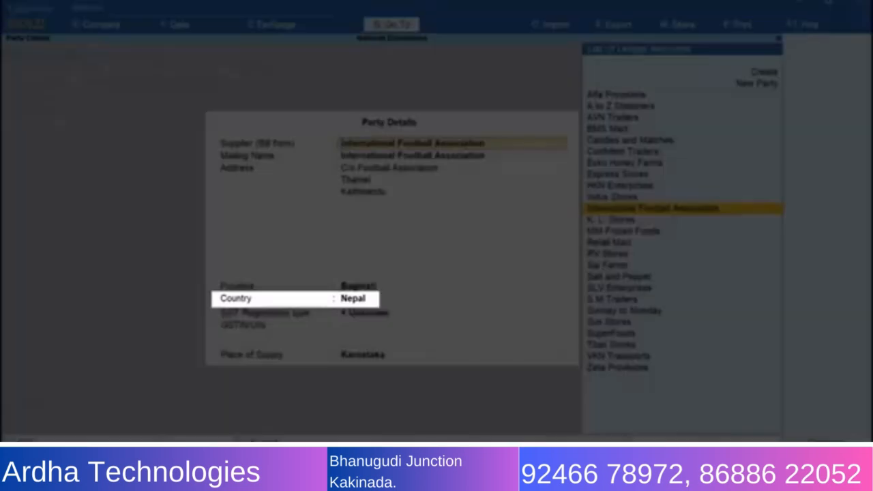
{"action": "key", "text": "ctrl+a"}
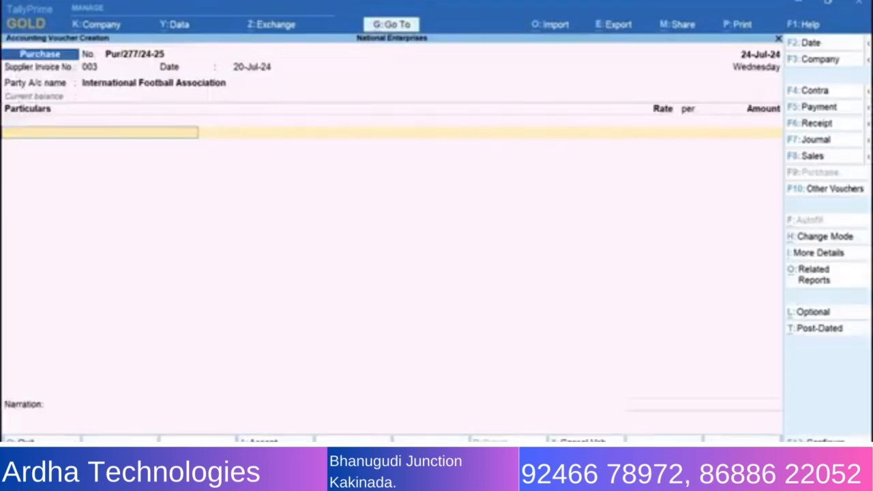
Step: Add the Sponsorship ledger to the invoice with an amount of 100000
{"action": "type", "text": "Spo"}
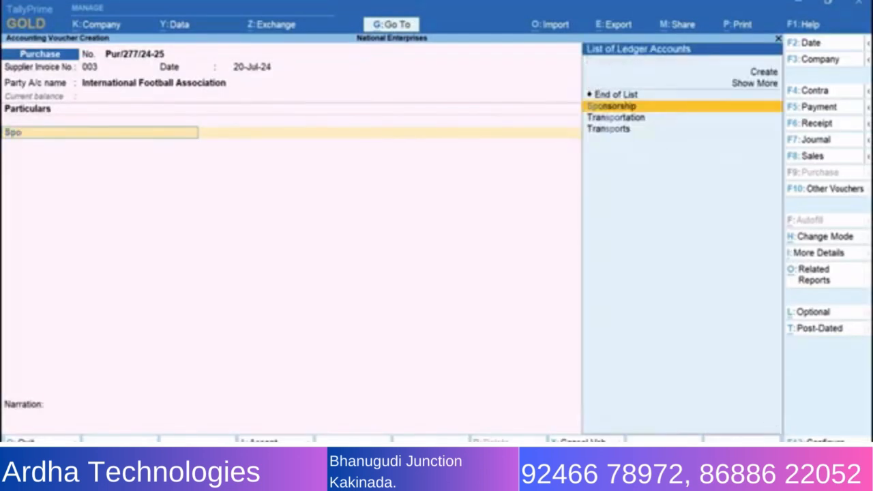
{"action": "key", "text": "Return"}
{"action": "type", "text": "100000"}
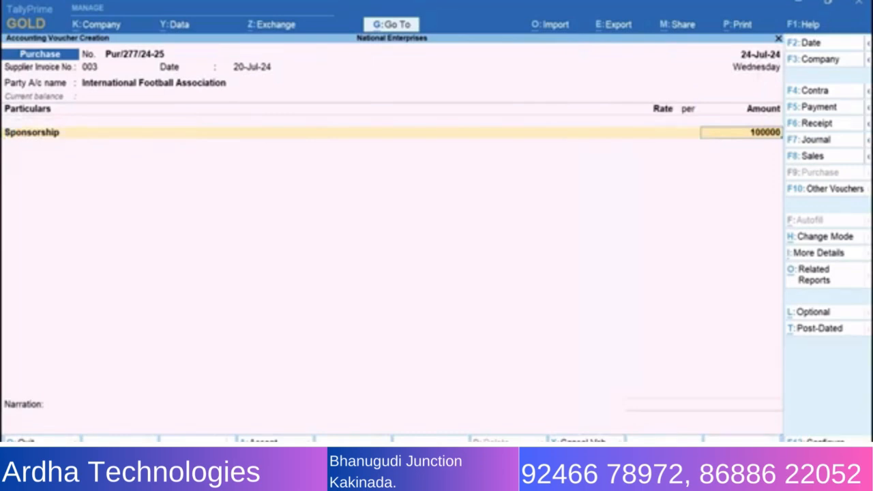
{"action": "key", "text": "Return"}
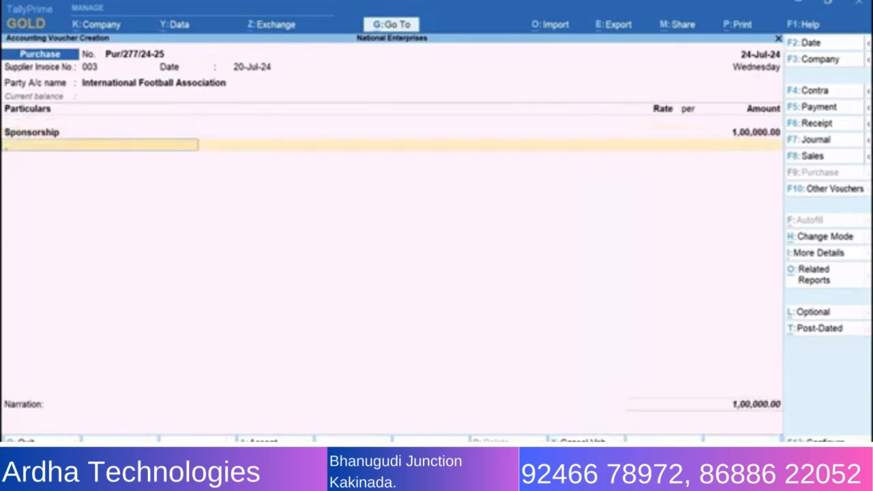
Step: Check the GST - Tax Analysis of the sponsorship purchase, then save and close the voucher
{"action": "key", "text": "alt+a"}
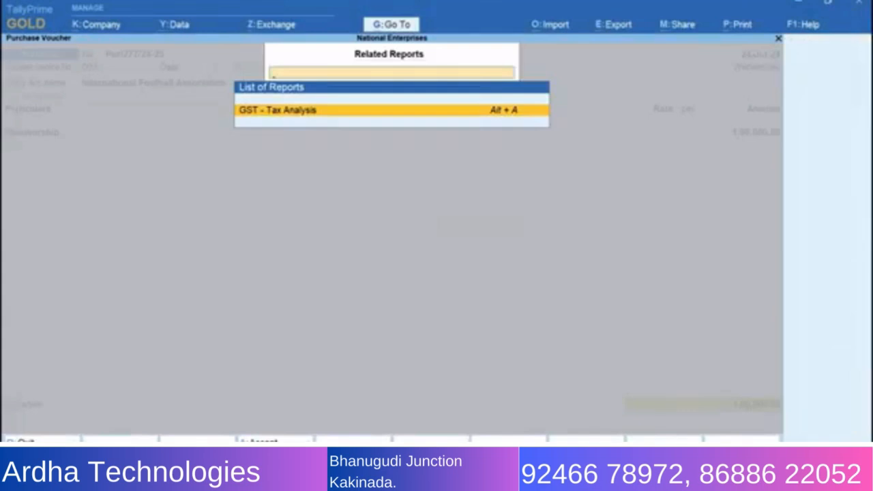
{"action": "key", "text": "Return"}
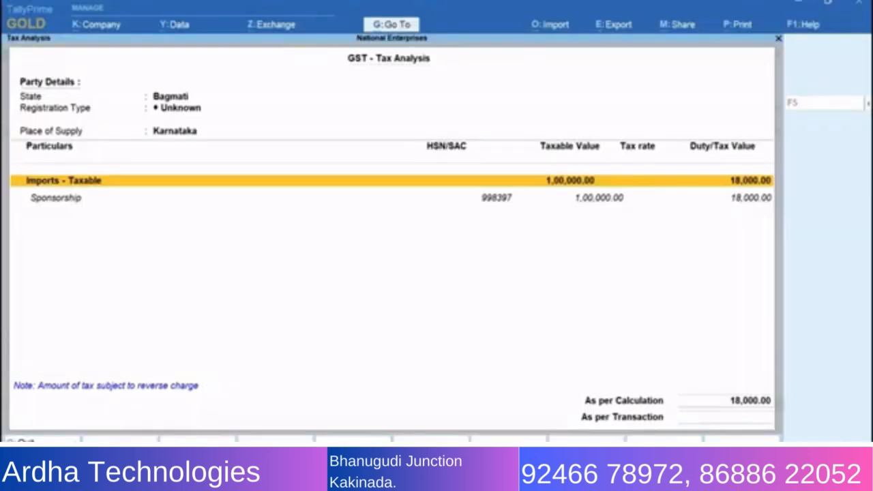
{"action": "key", "text": "Escape"}
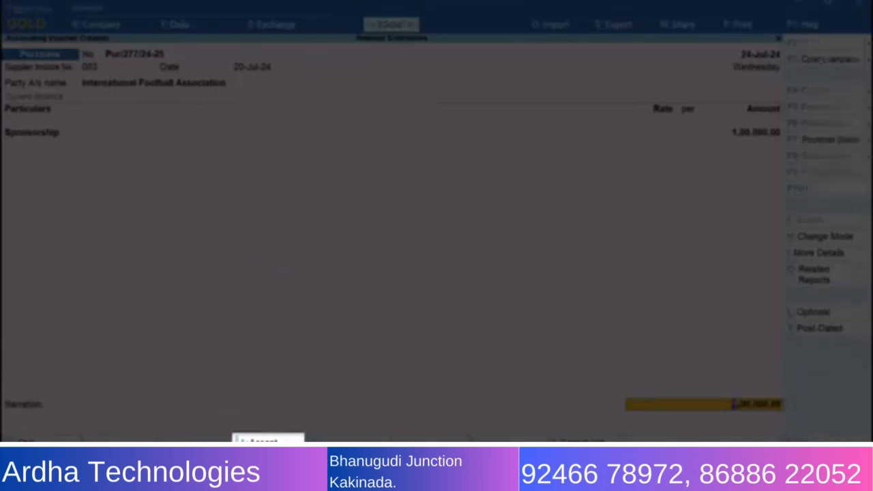
{"action": "key", "text": "ctrl+a"}
{"action": "key", "text": "Escape"}
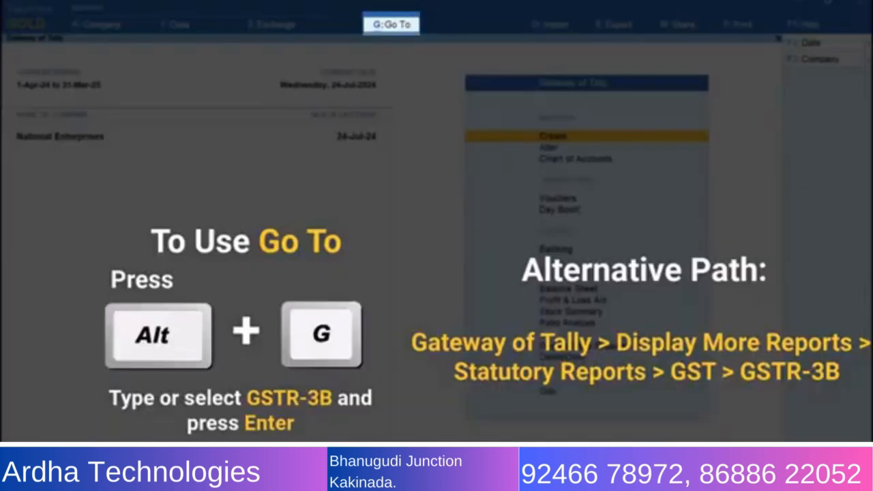
Step: Open the GSTR-3B report again to review the sponsorship purchase
{"action": "key", "text": "alt+g"}
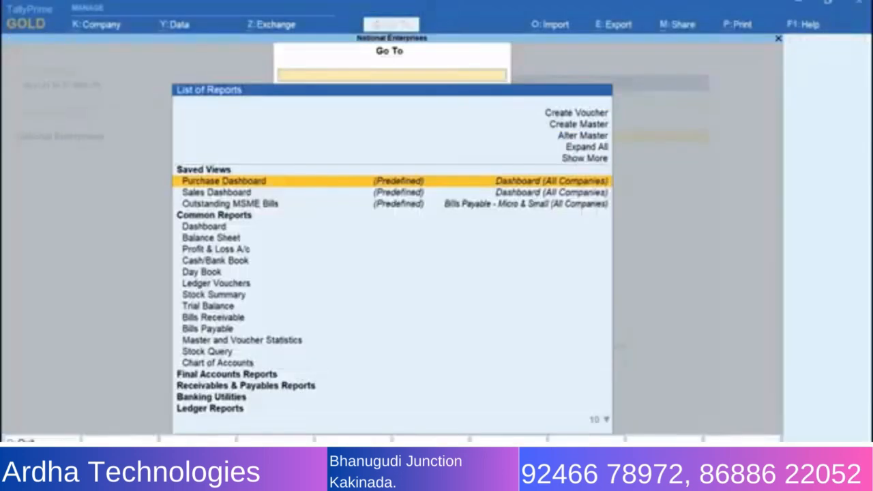
{"action": "type", "text": "gs"}
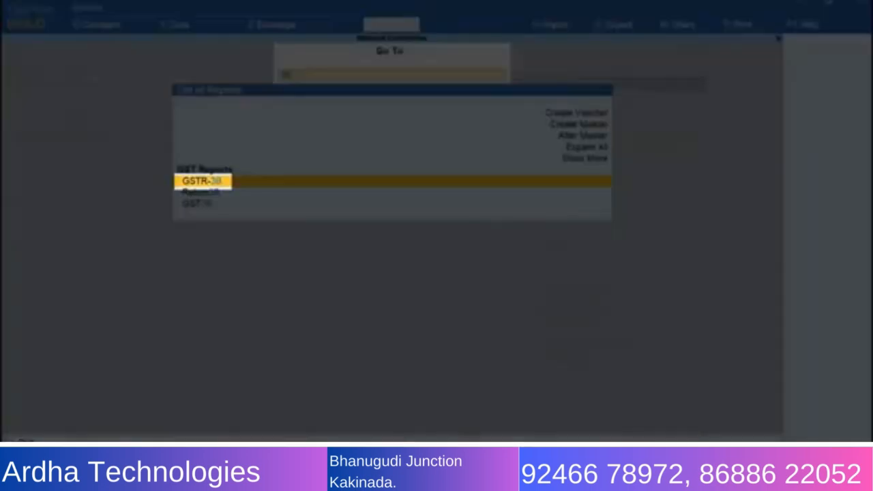
{"action": "key", "text": "Return"}
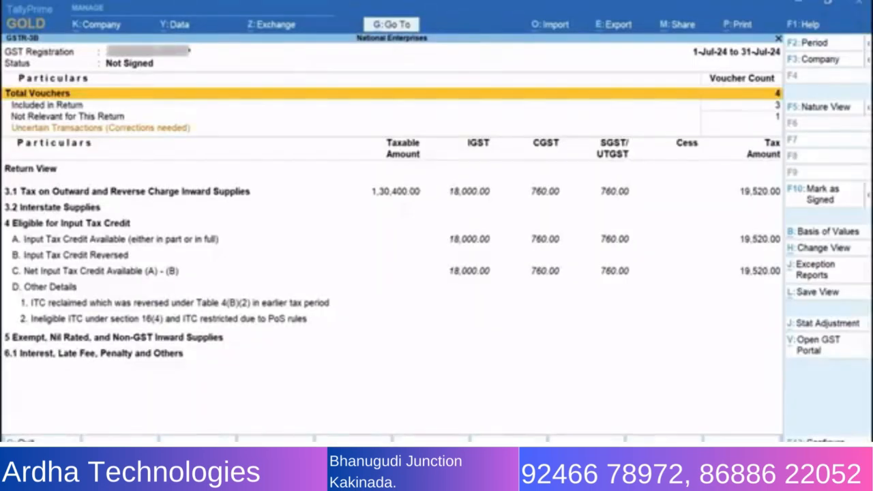
Step: Drill down from Input Tax Credit Available (either in part or in full) to the Import of Services voucher register
{"action": "key", "text": "Down"}
{"action": "key", "text": "Down"}
{"action": "key", "text": "Down"}
{"action": "key", "text": "Down"}
{"action": "key", "text": "Down"}
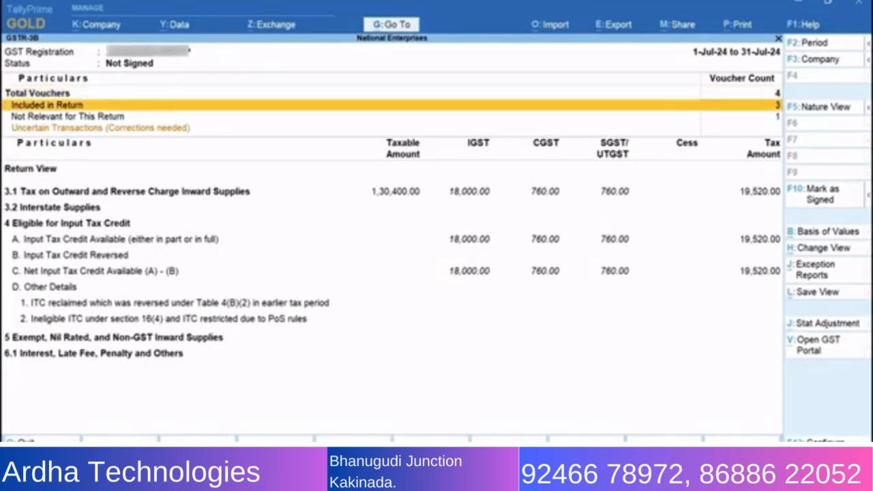
{"action": "key", "text": "Down"}
{"action": "key", "text": "Down"}
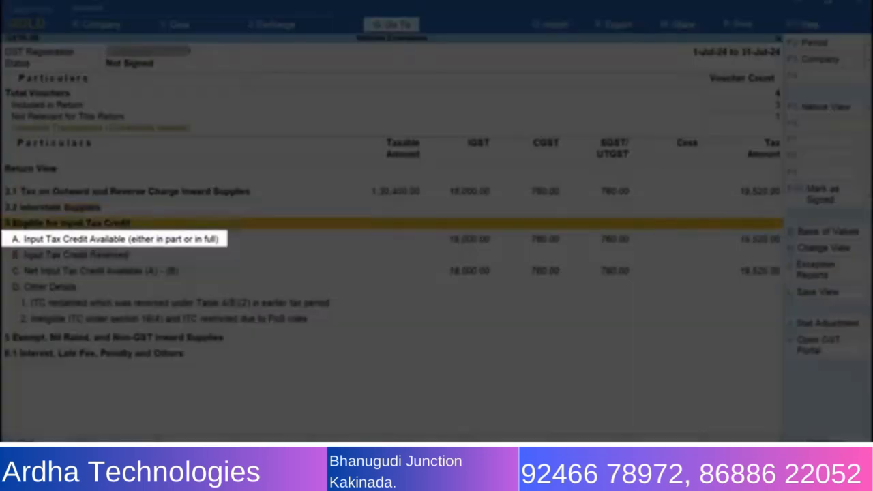
{"action": "key", "text": "Return"}
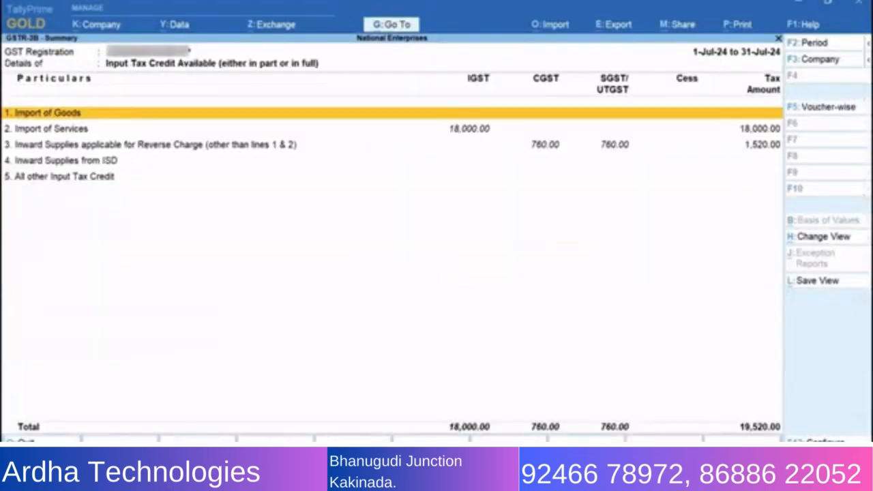
{"action": "key", "text": "Down"}
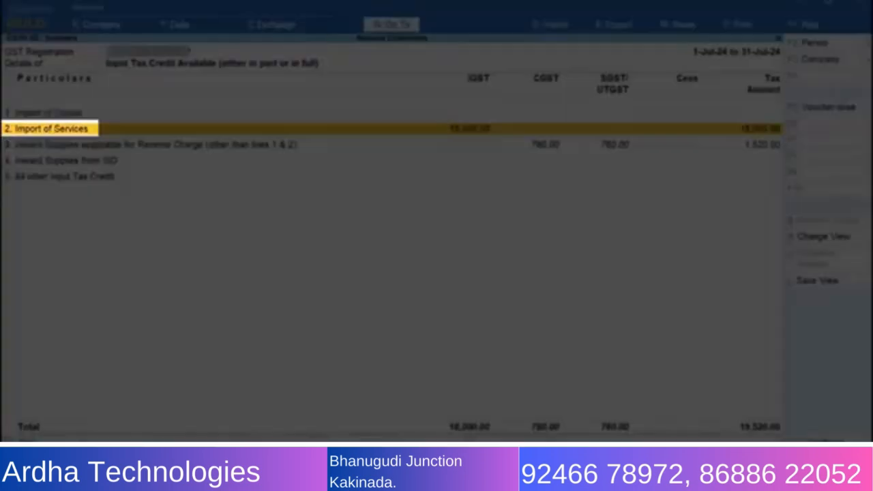
{"action": "key", "text": "Return"}
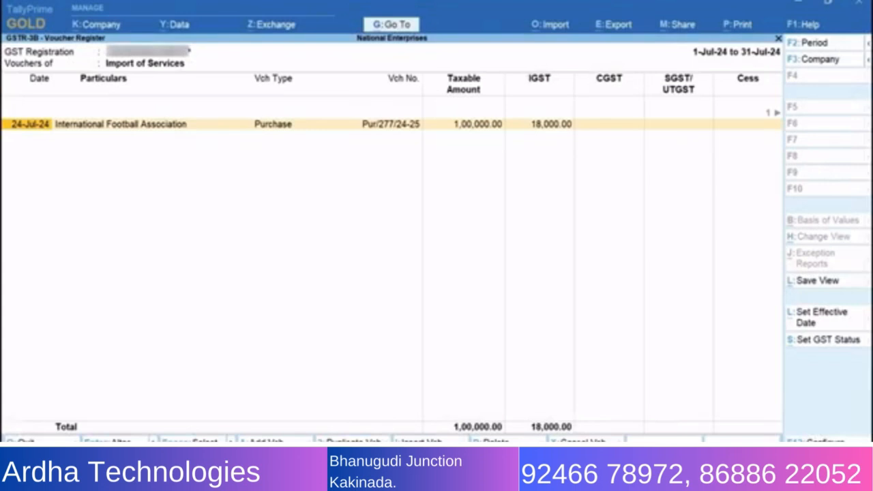